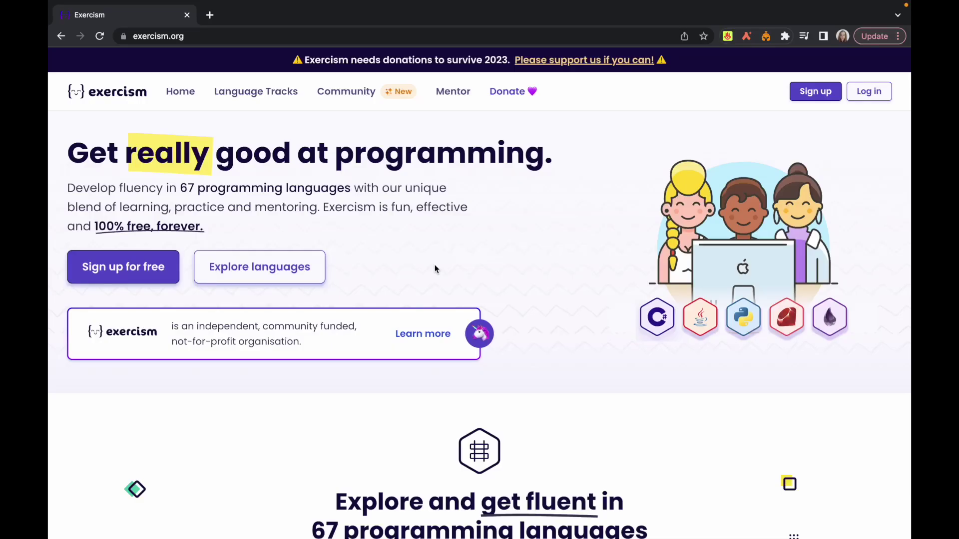
Step: Sign up for Exercism with a GitHub account and dismiss the welcome message
{"action": "left_click", "coordinate": [830, 95]}
{"action": "left_click", "coordinate": [252, 156]}
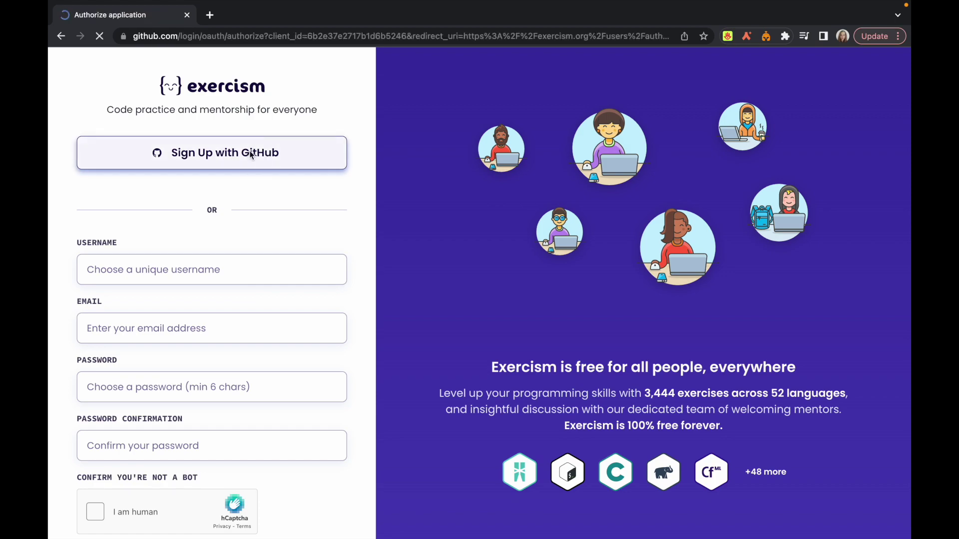
{"action": "left_click", "coordinate": [538, 301]}
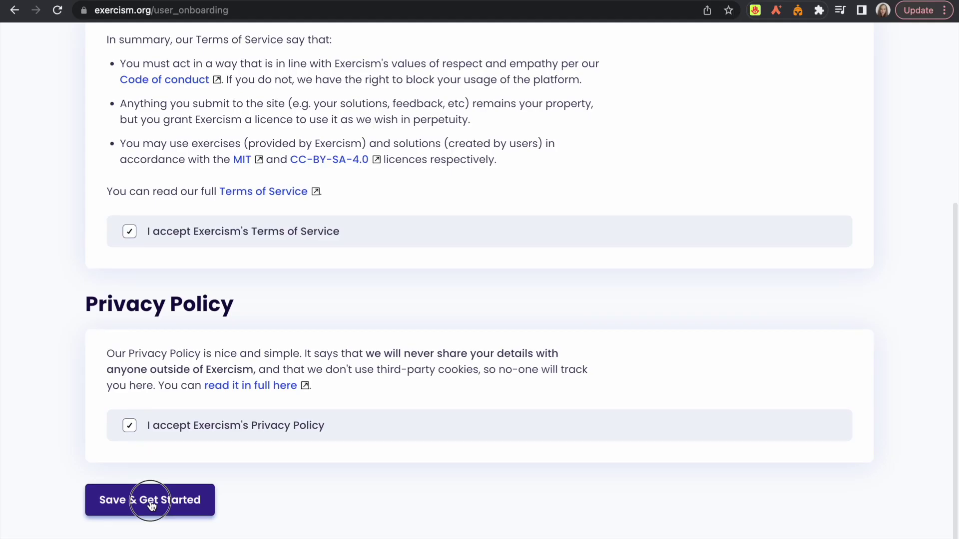
{"action": "left_click", "coordinate": [151, 502]}
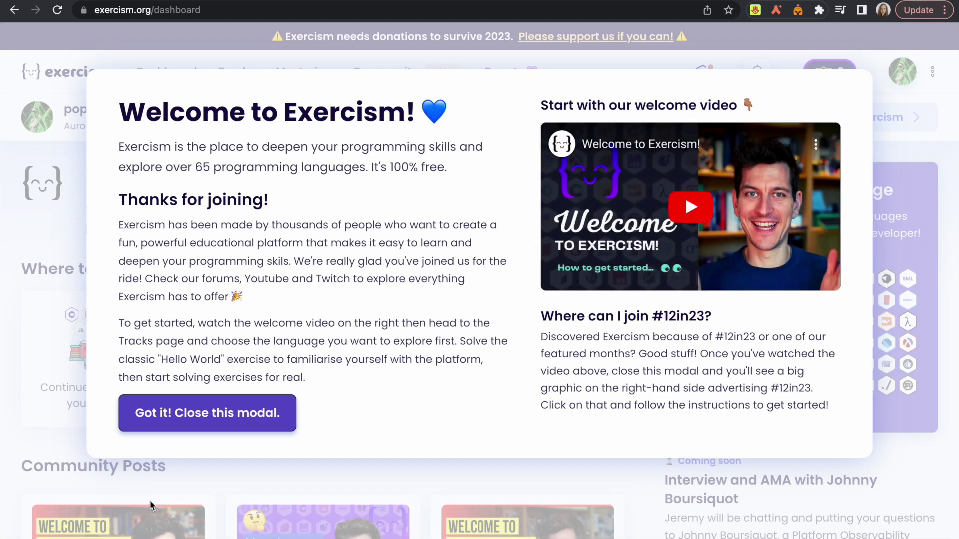
{"action": "left_click", "coordinate": [246, 419]}
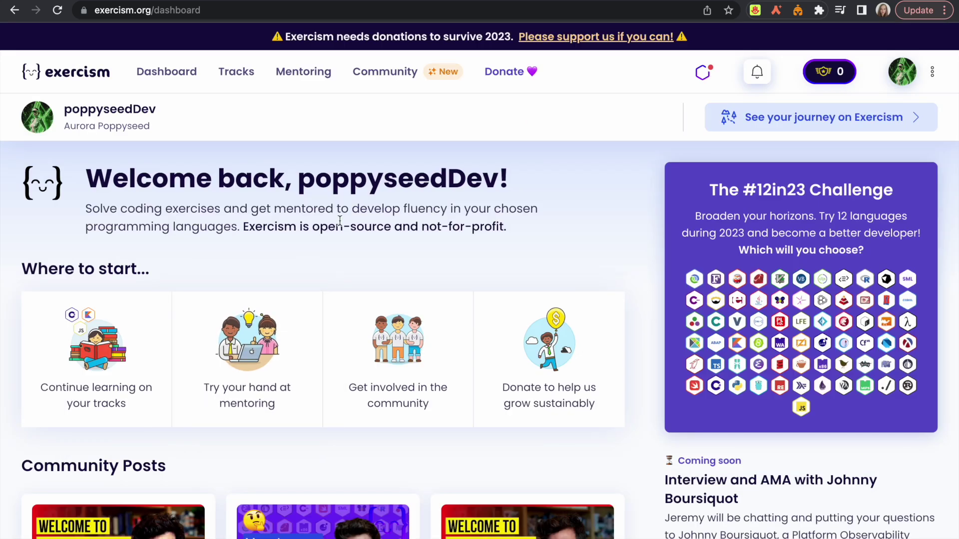
Step: Search the tracks for 'rust', join the Rust track, and open Hello, World!
{"action": "left_click", "coordinate": [242, 74]}
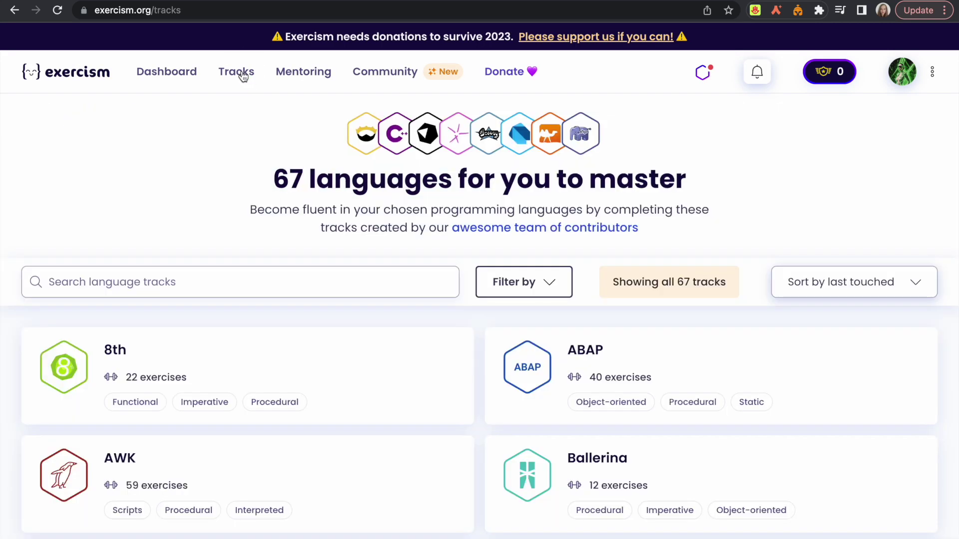
{"action": "left_click", "coordinate": [259, 270]}
{"action": "type", "text": "rust"}
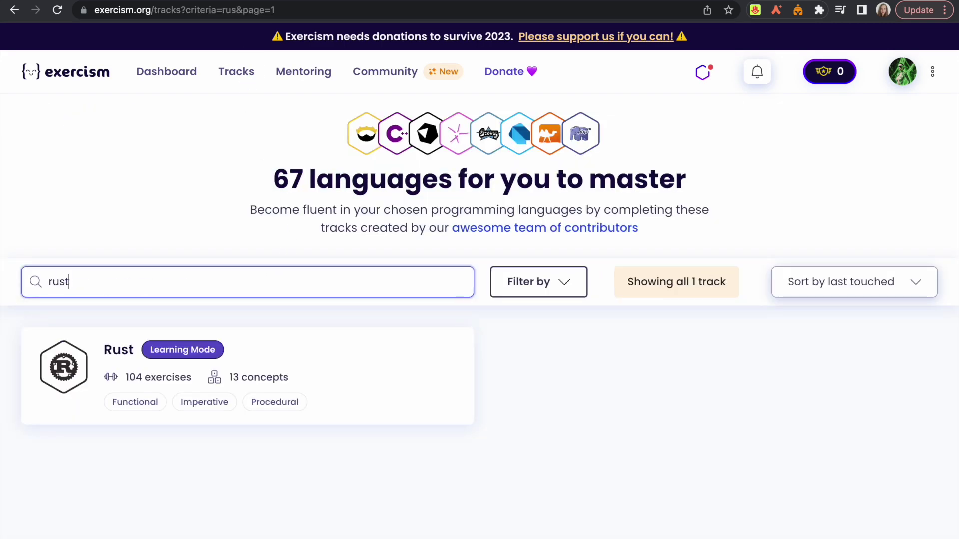
{"action": "left_click", "coordinate": [141, 352]}
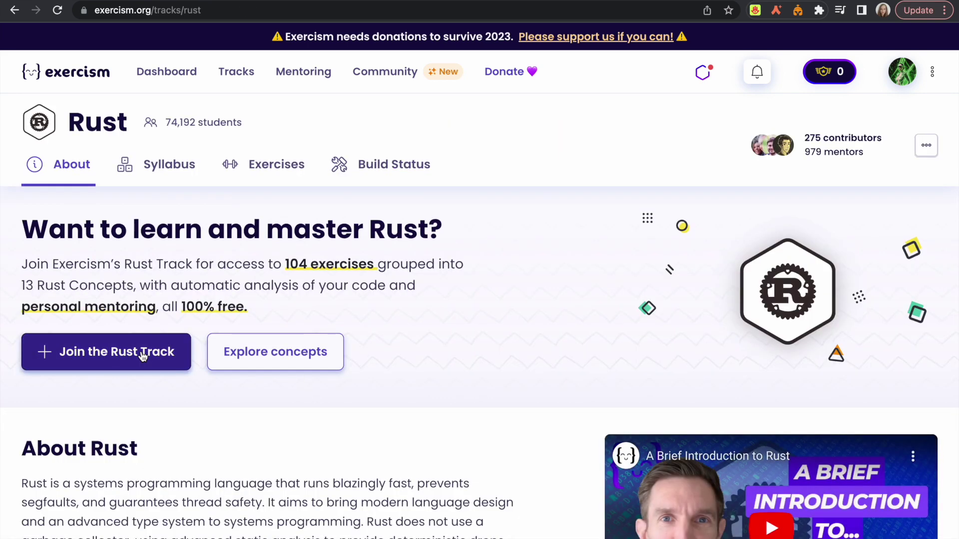
{"action": "left_click", "coordinate": [142, 353]}
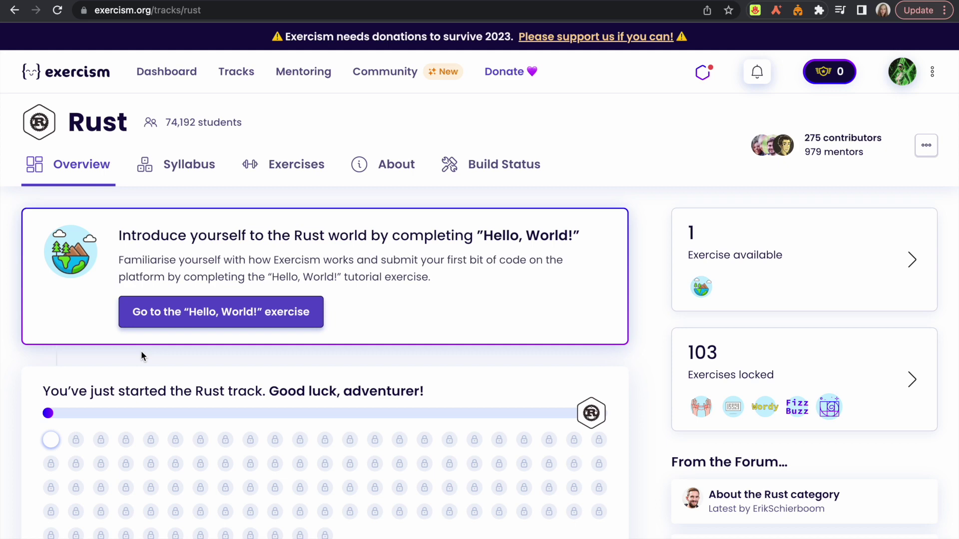
{"action": "left_click", "coordinate": [240, 307]}
Step: Open Hello World in the online editor and replace 'Goodbye, Mars' with 'Hello, World'
{"action": "scroll", "coordinate": [241, 304], "scroll_direction": "down", "scroll_amount": 3}
{"action": "left_click", "coordinate": [882, 170]}
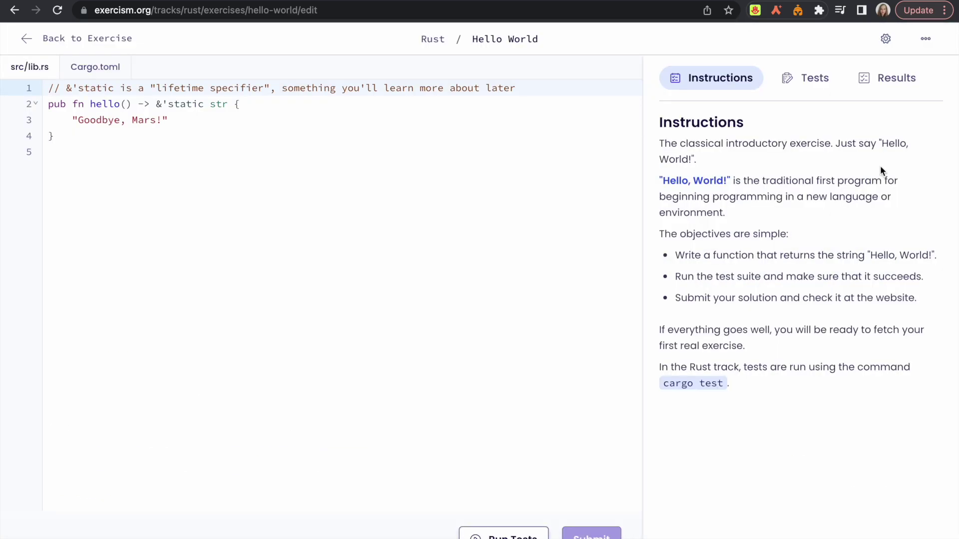
{"action": "left_click_drag", "start_coordinate": [156, 120], "coordinate": [78, 120]}
{"action": "key", "text": "BackSpace"}
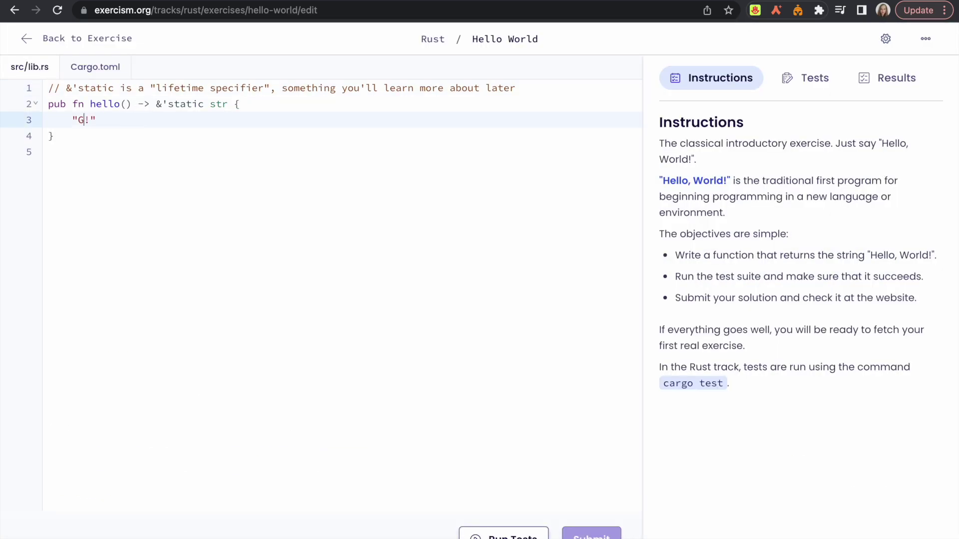
{"action": "type", "text": "Hello, World"}
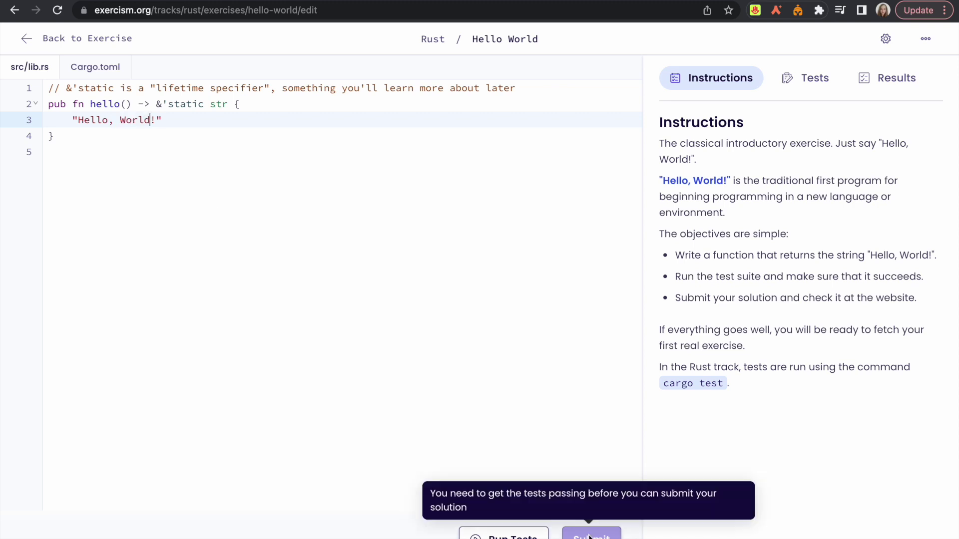
Step: Run the tests and submit the passing Hello World solution
{"action": "left_click", "coordinate": [517, 536]}
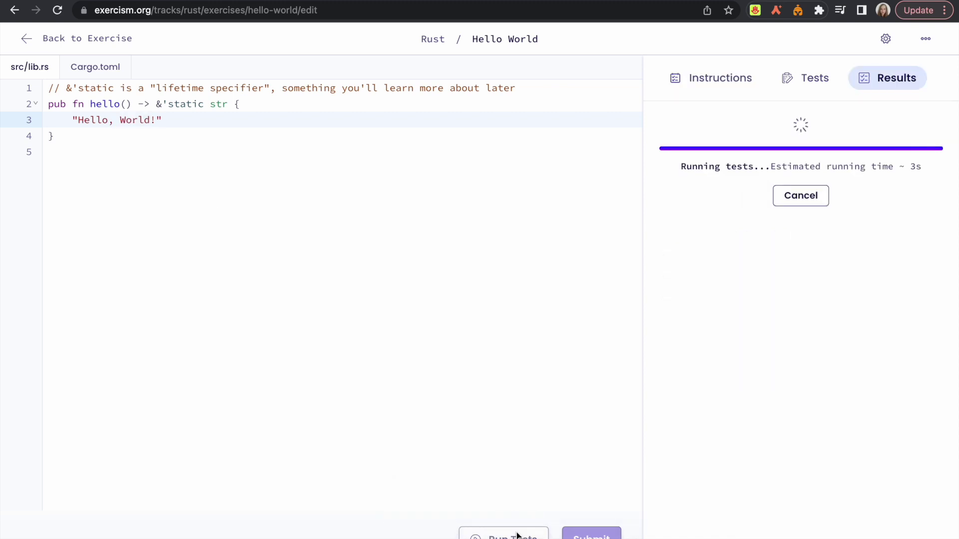
{"action": "left_click", "coordinate": [591, 535]}
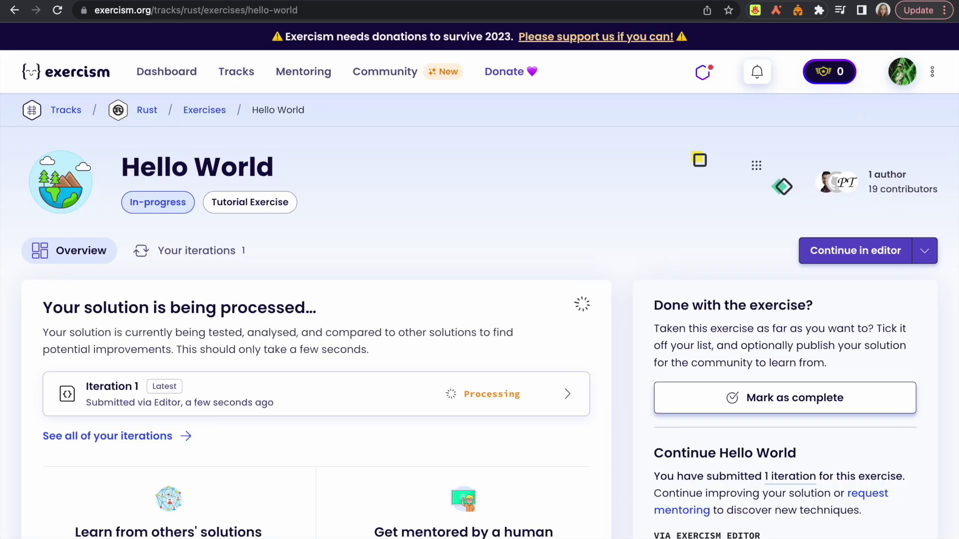
{"action": "scroll", "coordinate": [496, 401], "scroll_direction": "down", "scroll_amount": 3}
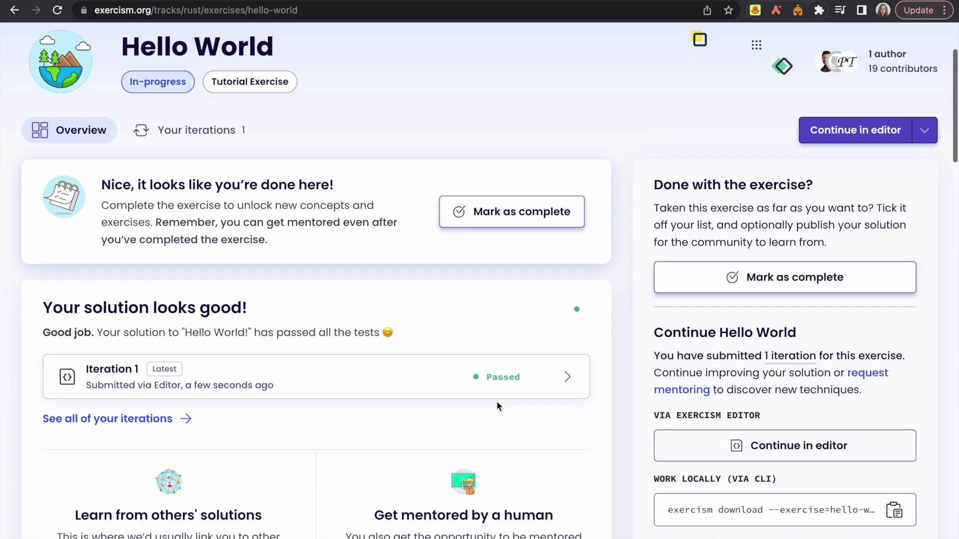
{"action": "scroll", "coordinate": [497, 405], "scroll_direction": "up", "scroll_amount": 3}
Step: Mark Hello World as complete and view the Functions concept page
{"action": "left_click", "coordinate": [533, 255]}
{"action": "scroll", "coordinate": [623, 216], "scroll_direction": "down", "scroll_amount": 1}
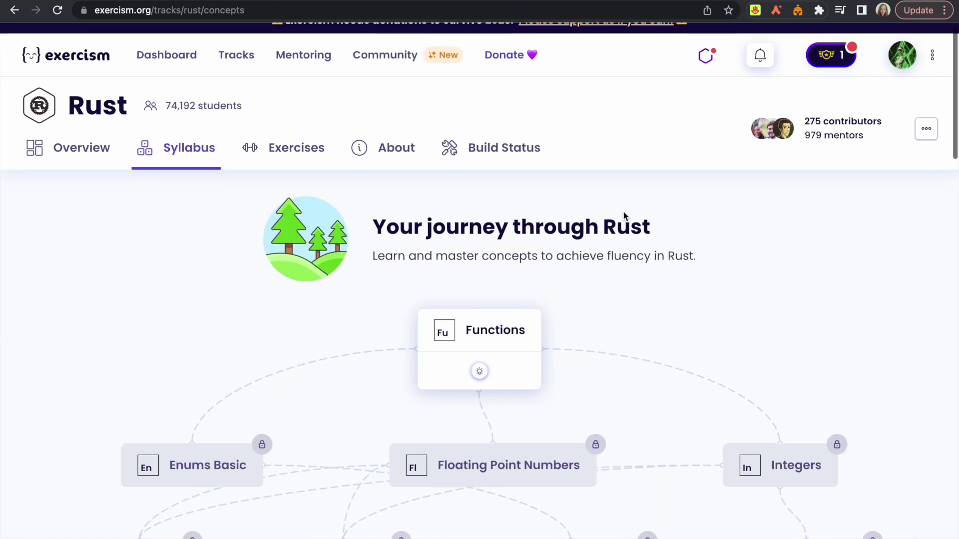
{"action": "scroll", "coordinate": [624, 214], "scroll_direction": "down", "scroll_amount": 6}
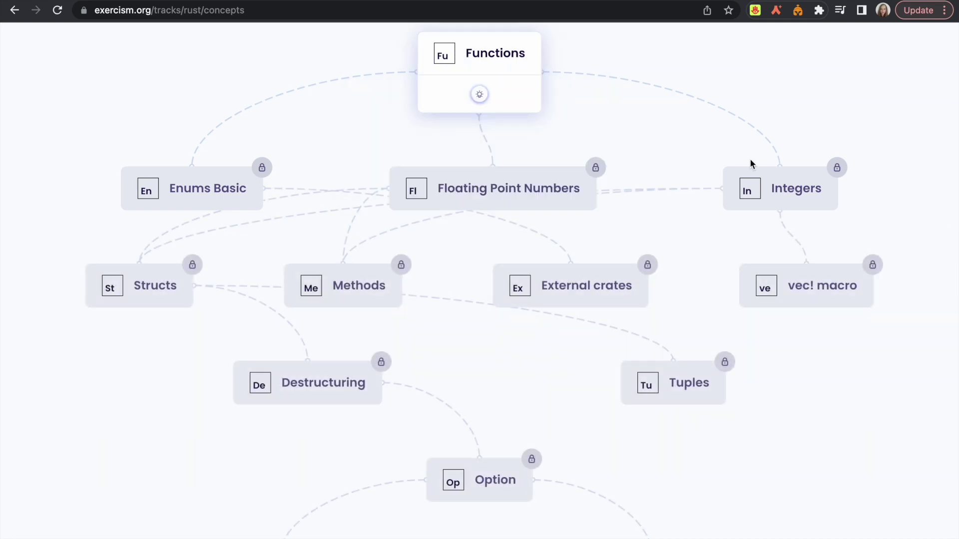
{"action": "mouse_move", "coordinate": [479, 65]}
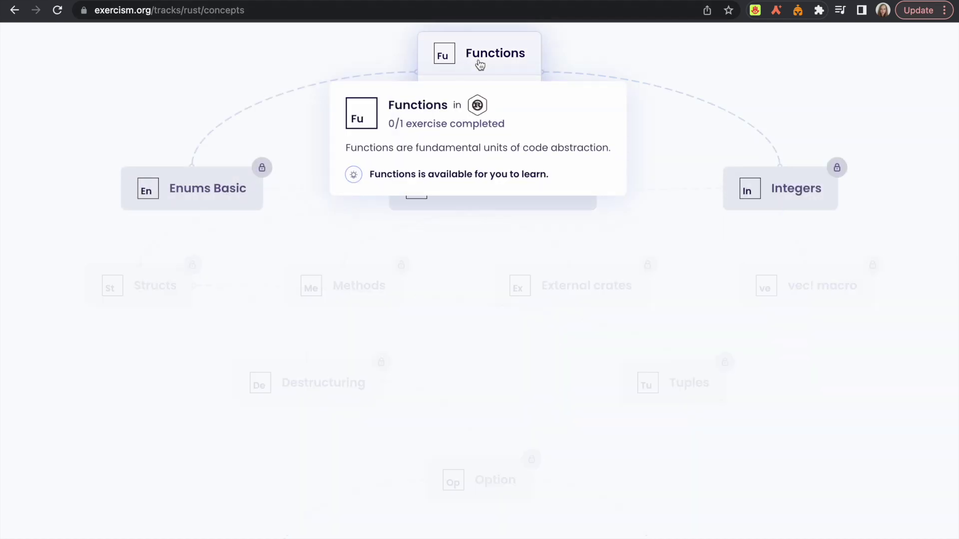
{"action": "left_click", "coordinate": [479, 64]}
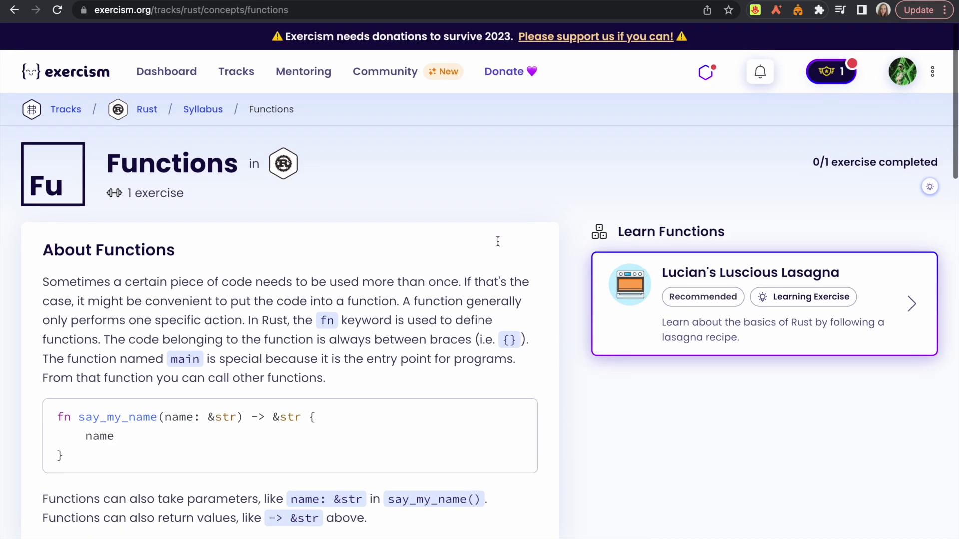
{"action": "scroll", "coordinate": [484, 336], "scroll_direction": "down", "scroll_amount": 4}
{"action": "scroll", "coordinate": [484, 337], "scroll_direction": "up", "scroll_amount": 4}
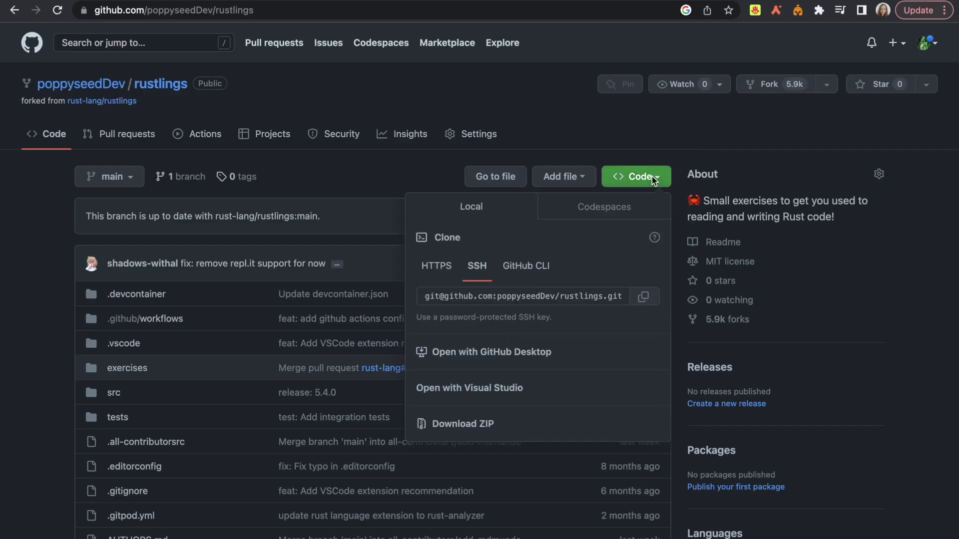
Step: Copy the rustlings fork's SSH clone address from GitHub's Code menu
{"action": "left_click", "coordinate": [644, 297]}
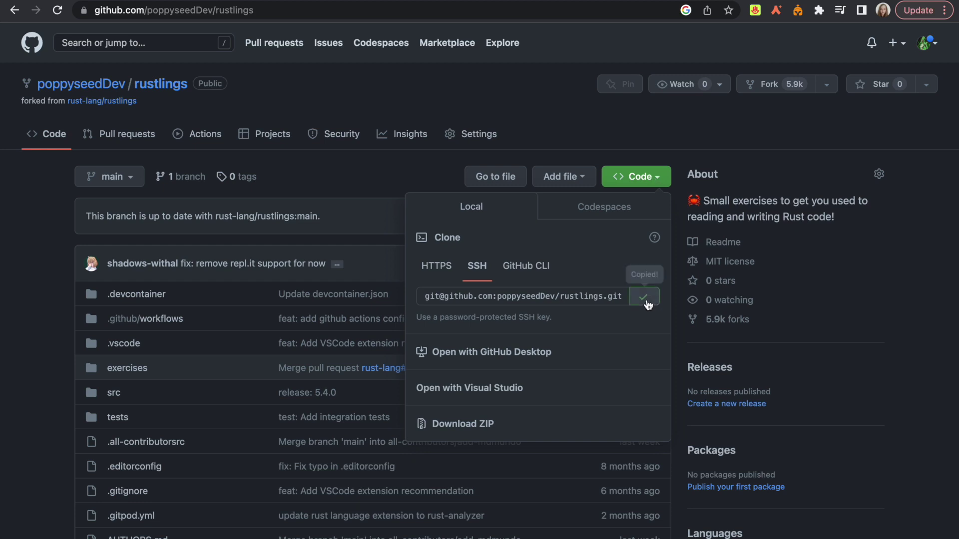
{"action": "left_click", "coordinate": [625, 181]}
{"action": "left_click", "coordinate": [627, 177]}
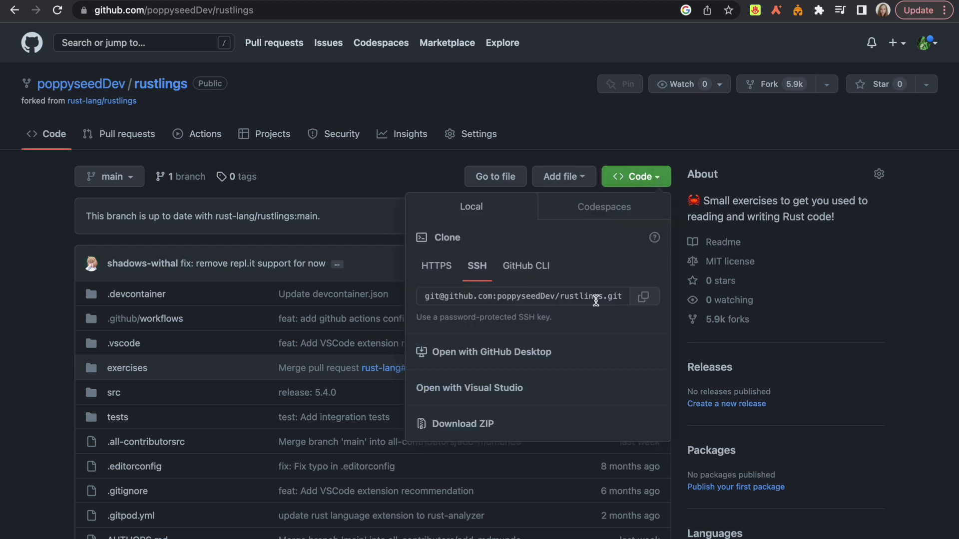
{"action": "left_click", "coordinate": [644, 297]}
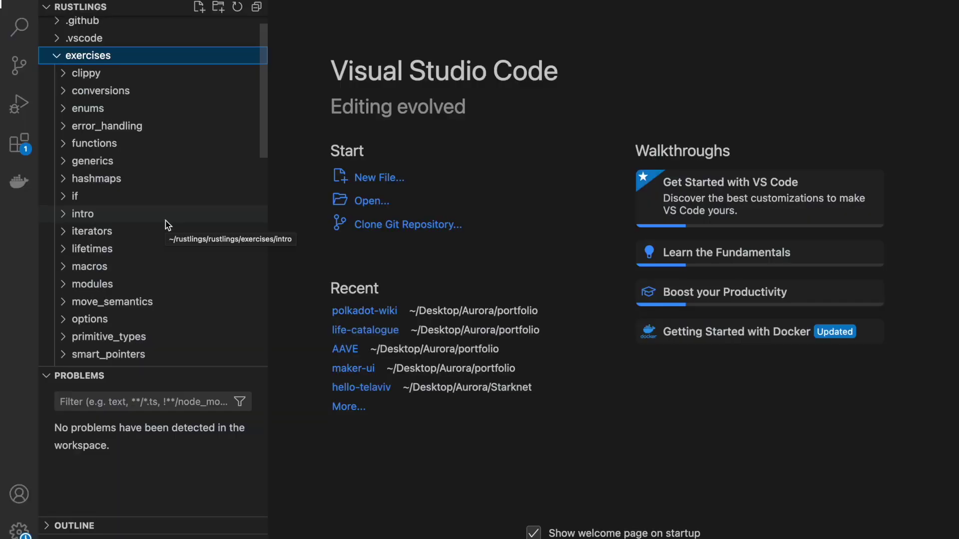
Step: Leave the full-screen rustlings terminal output and expand the exercises folder in the Explorer
{"action": "scroll", "coordinate": [168, 225], "scroll_direction": "down", "scroll_amount": 3}
{"action": "scroll", "coordinate": [166, 220], "scroll_direction": "down", "scroll_amount": 2}
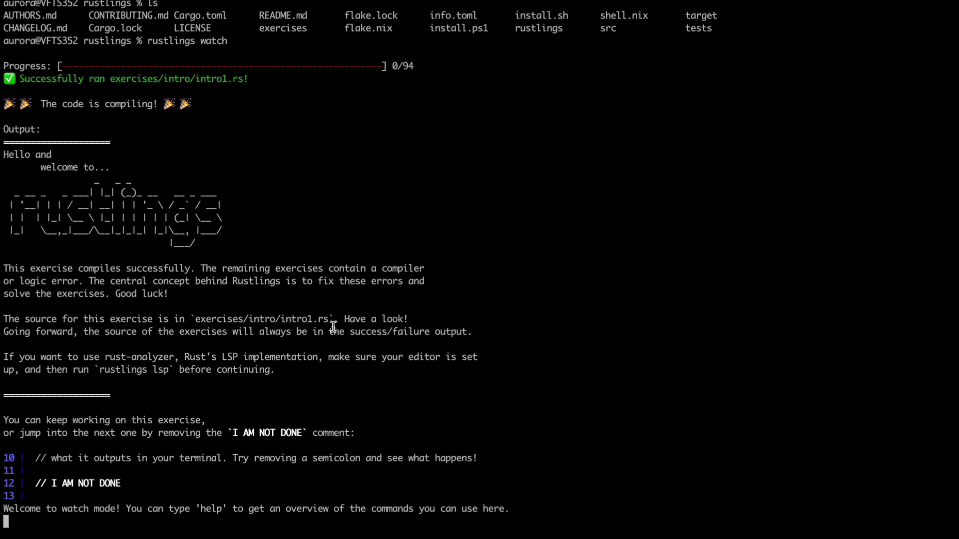
{"action": "key", "text": "ctrl+Left"}
{"action": "left_click", "coordinate": [114, 76]}
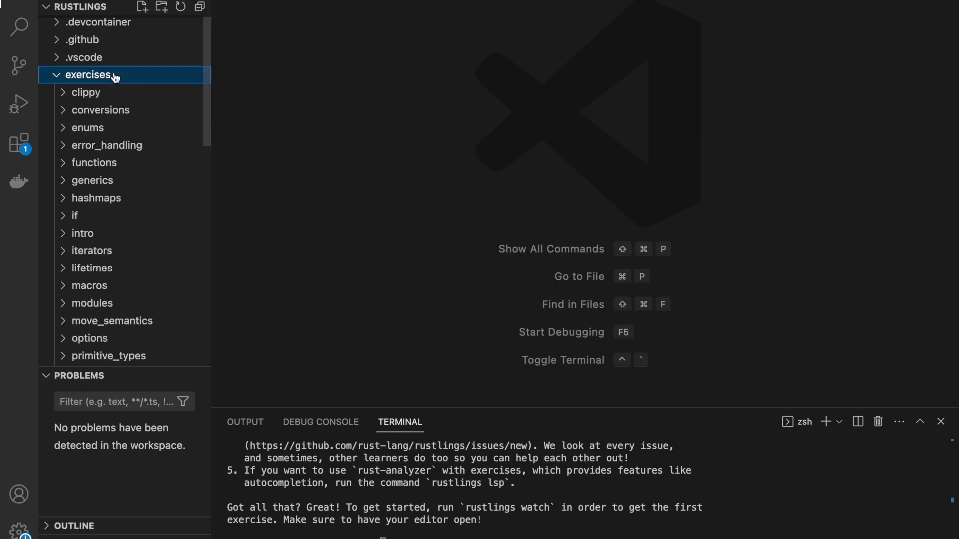
Step: Expand the intro folder and open intro1.rs to read through its code
{"action": "scroll", "coordinate": [114, 304], "scroll_direction": "down", "scroll_amount": 3}
{"action": "left_click", "coordinate": [82, 119]}
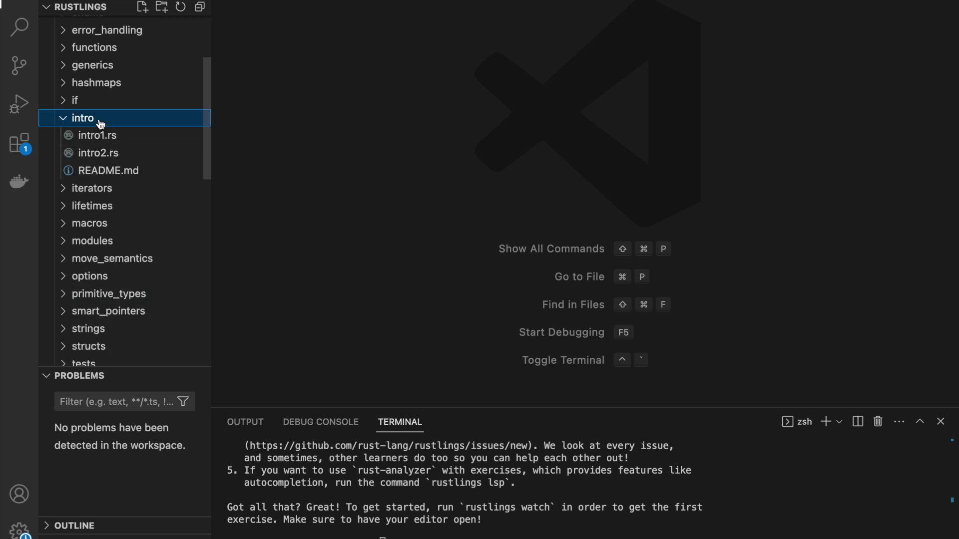
{"action": "left_click", "coordinate": [96, 135]}
{"action": "scroll", "coordinate": [463, 195], "scroll_direction": "down", "scroll_amount": 5}
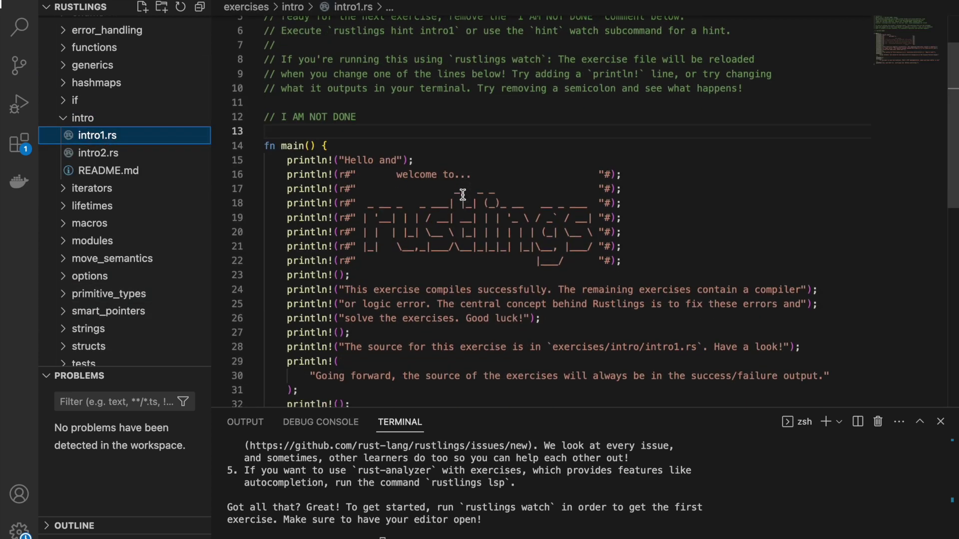
{"action": "scroll", "coordinate": [463, 195], "scroll_direction": "up", "scroll_amount": 2}
{"action": "left_click_drag", "start_coordinate": [344, 85], "coordinate": [498, 273]}
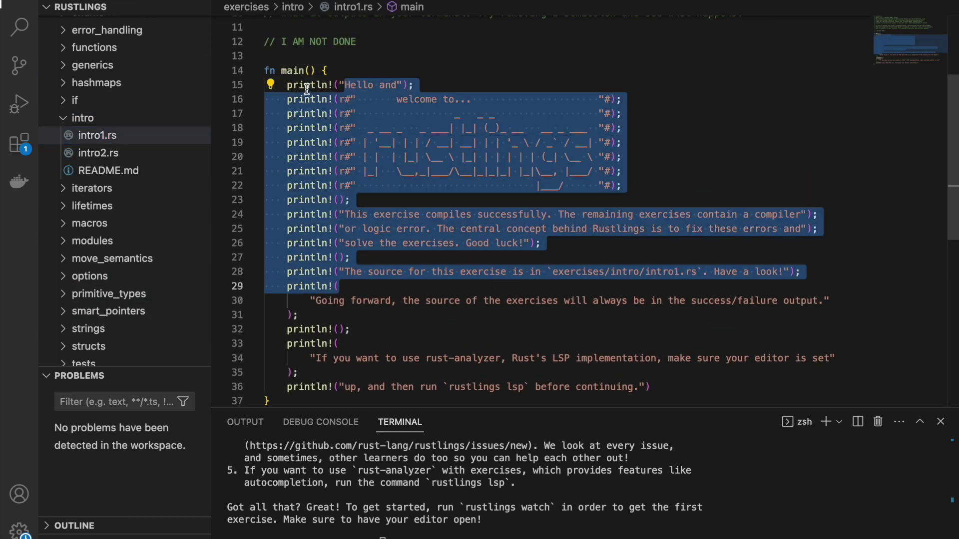
{"action": "left_click", "coordinate": [402, 152]}
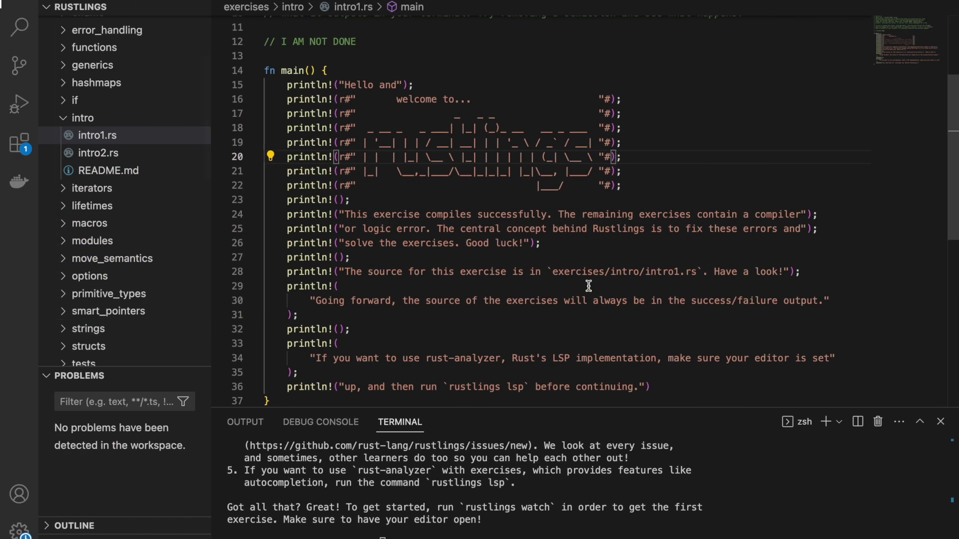
{"action": "left_click_drag", "start_coordinate": [343, 217], "coordinate": [758, 236]}
{"action": "left_click", "coordinate": [758, 236]}
{"action": "scroll", "coordinate": [758, 236], "scroll_direction": "down", "scroll_amount": 2}
{"action": "scroll", "coordinate": [491, 348], "scroll_direction": "up", "scroll_amount": 5}
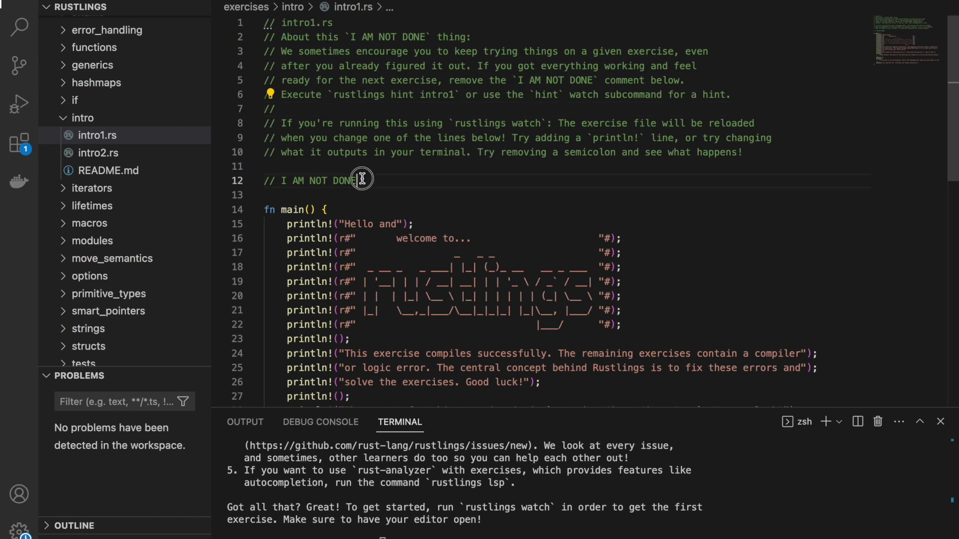
Step: Delete the '// I AM NOT DONE' line, save intro1.rs, and open intro2.rs
{"action": "triple_click", "coordinate": [362, 178]}
{"action": "key", "text": "BackSpace"}
{"action": "key", "text": "BackSpace"}
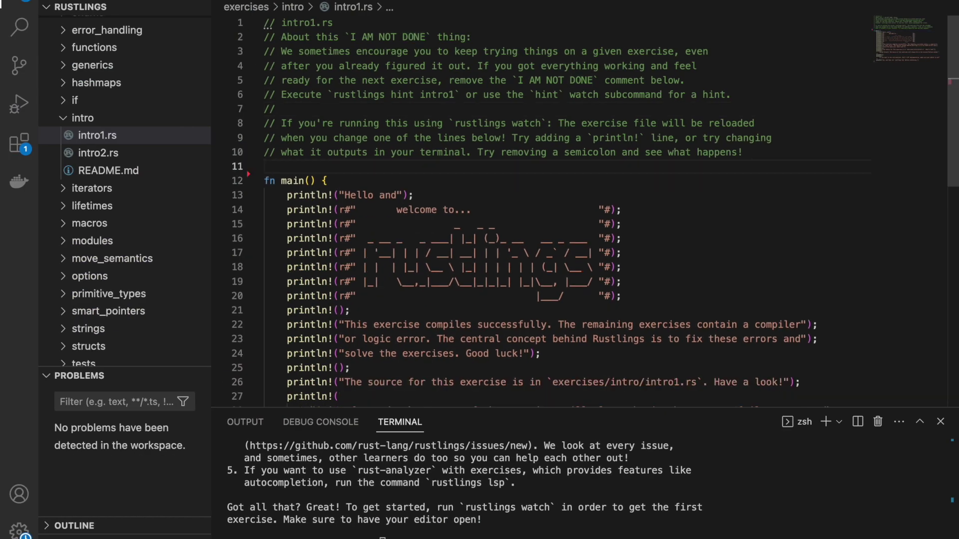
{"action": "key", "text": "super+s"}
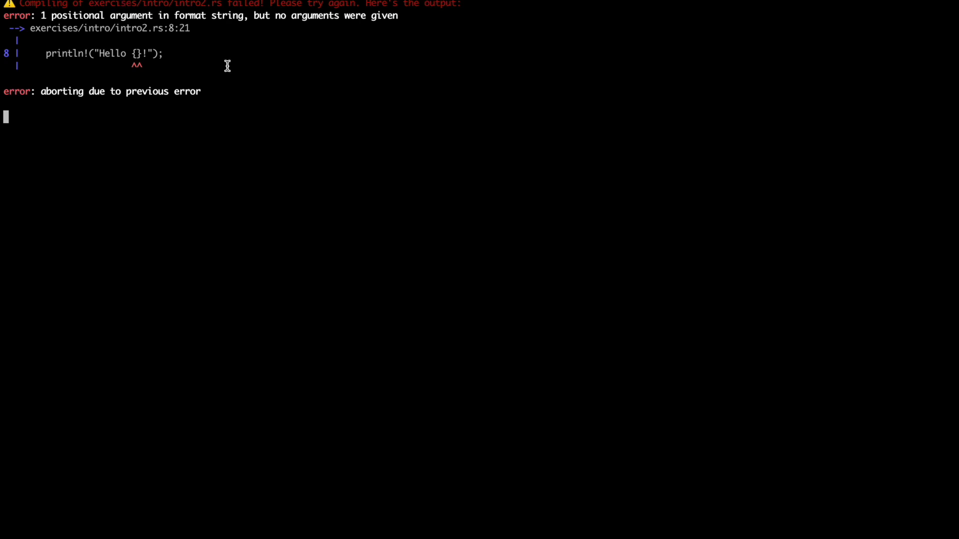
{"action": "key", "text": "super+Tab"}
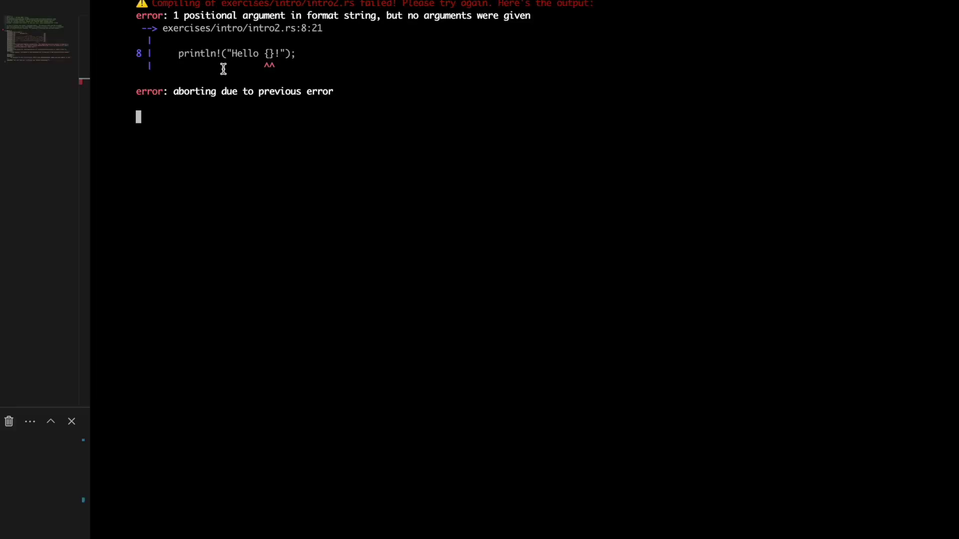
{"action": "left_click", "coordinate": [139, 154]}
{"action": "left_click", "coordinate": [315, 160]}
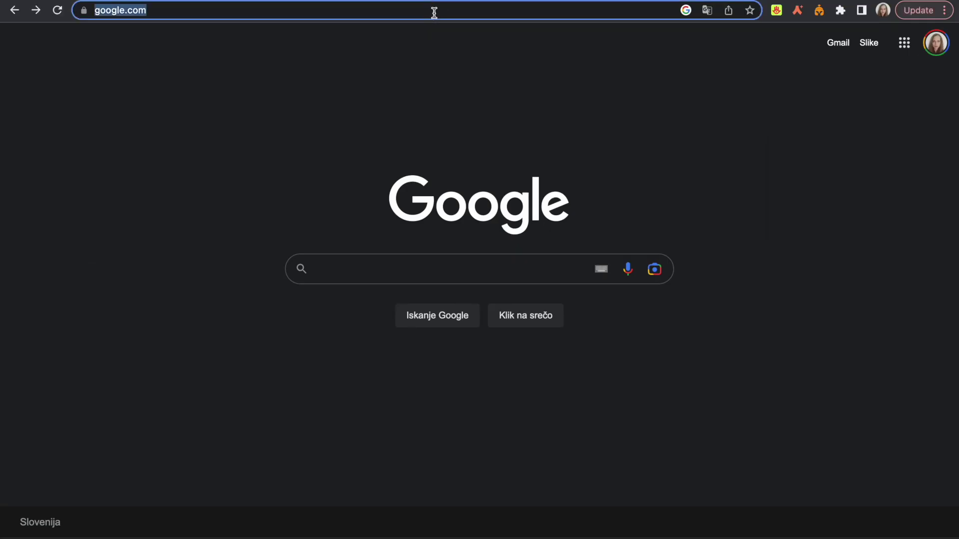
Step: Search for Rust by Example and open its introduction page
{"action": "type", "text": "rust"}
{"action": "key", "text": "Return"}
{"action": "left_click", "coordinate": [185, 191]}
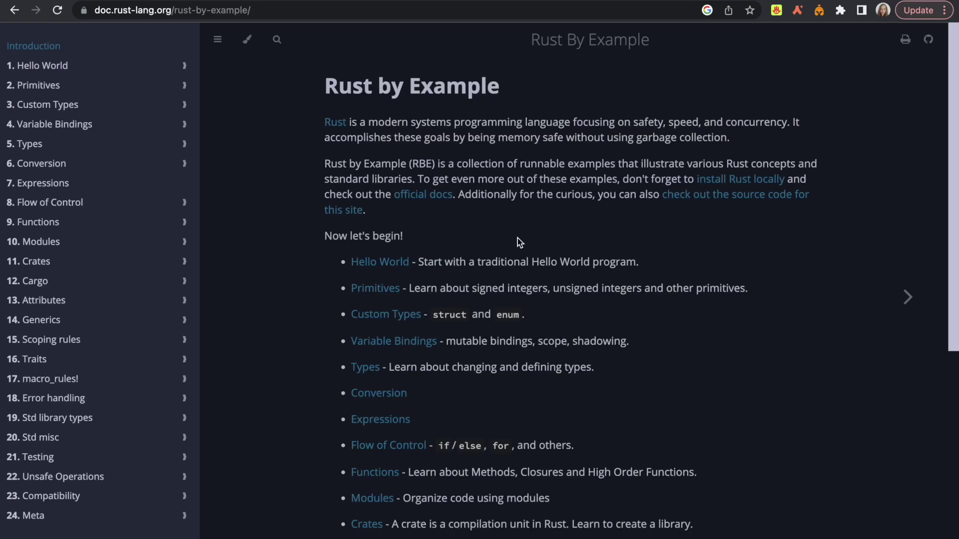
Step: Go to the Hello World chapter and run its example code
{"action": "scroll", "coordinate": [699, 444], "scroll_direction": "down", "scroll_amount": 7}
{"action": "scroll", "coordinate": [704, 444], "scroll_direction": "up", "scroll_amount": 7}
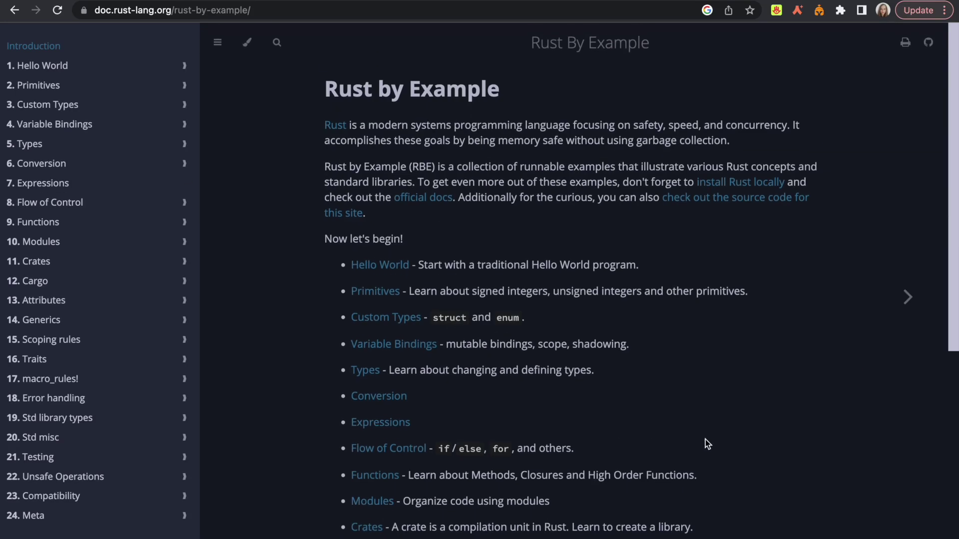
{"action": "left_click", "coordinate": [910, 316]}
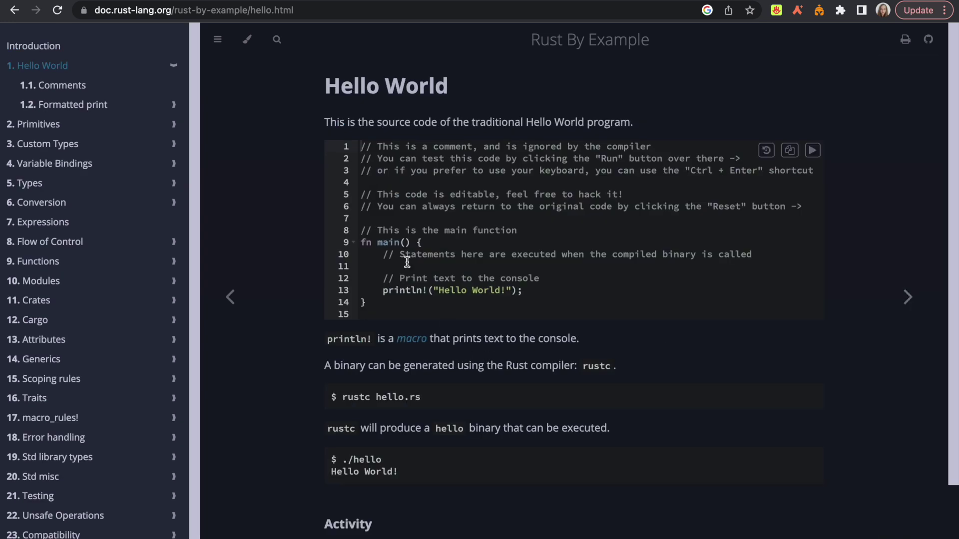
{"action": "left_click", "coordinate": [813, 151]}
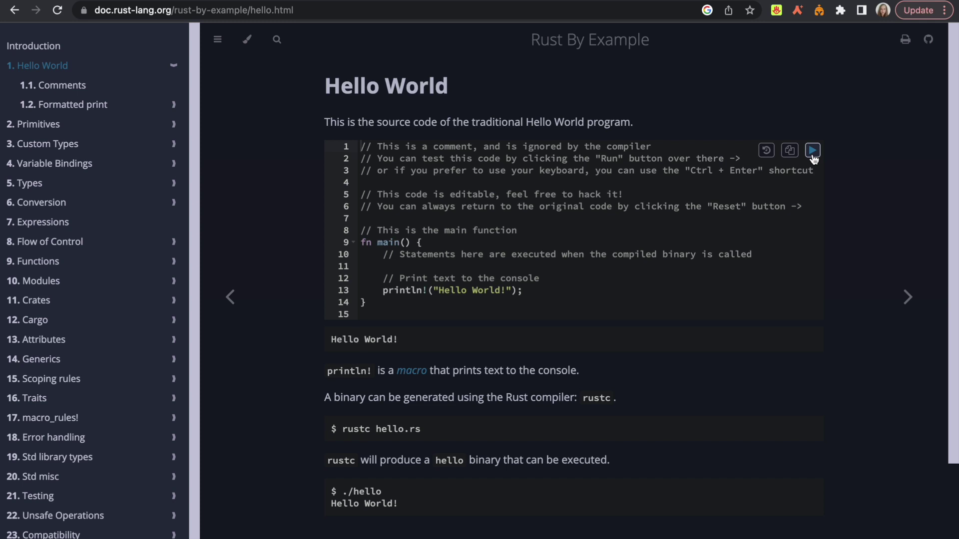
Step: On the Comments page, uncomment the println and remove the line-27 comment delimiters, then run it
{"action": "scroll", "coordinate": [790, 302], "scroll_direction": "down", "scroll_amount": 5}
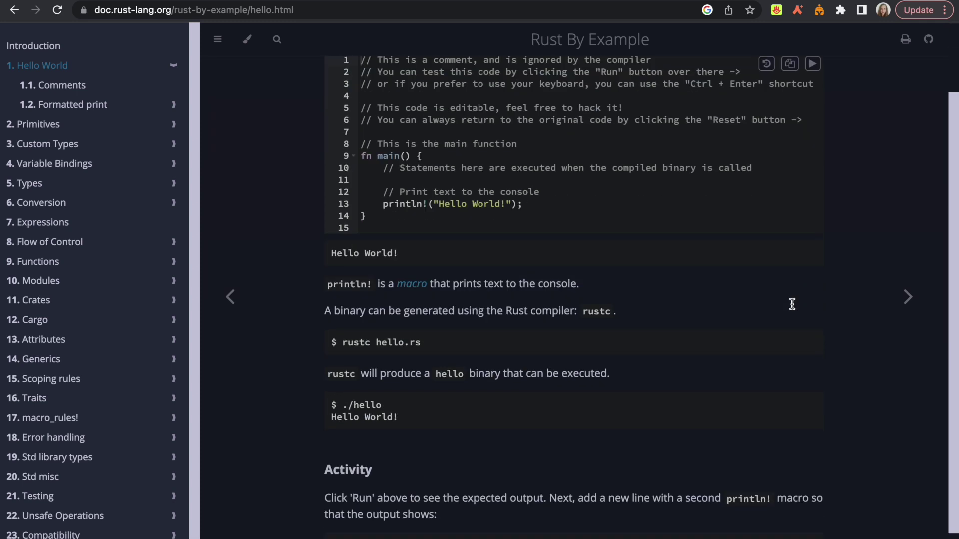
{"action": "left_click", "coordinate": [901, 307]}
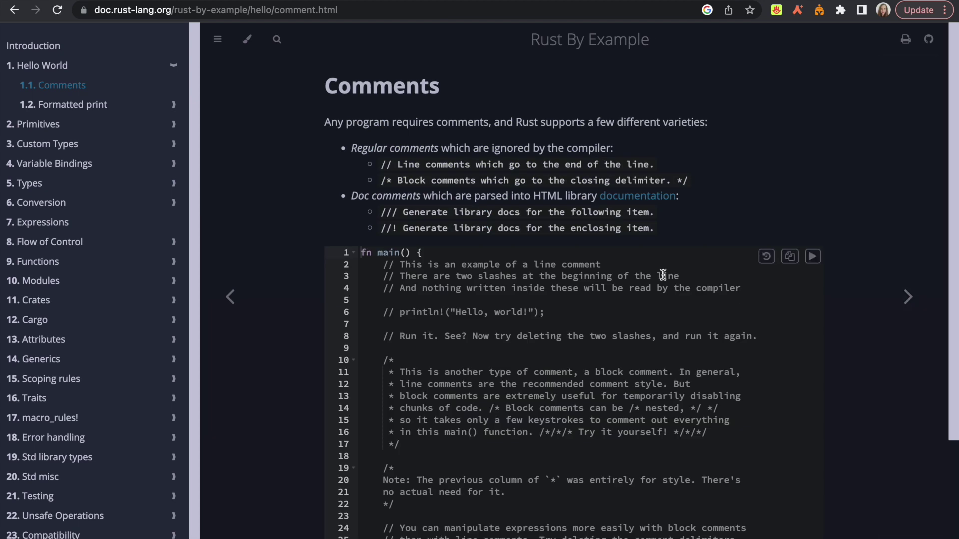
{"action": "scroll", "coordinate": [663, 274], "scroll_direction": "down", "scroll_amount": 3}
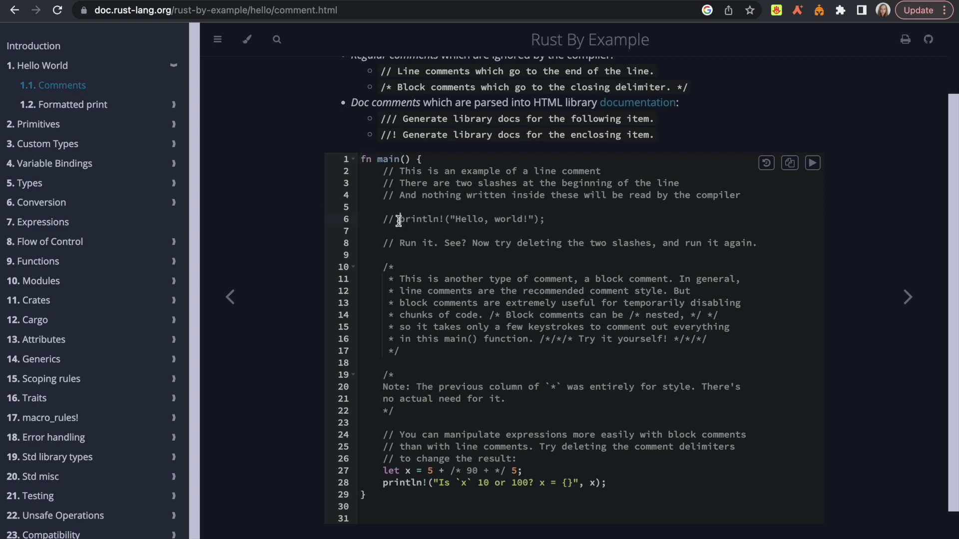
{"action": "key", "text": "BackSpace"}
{"action": "key", "text": "BackSpace"}
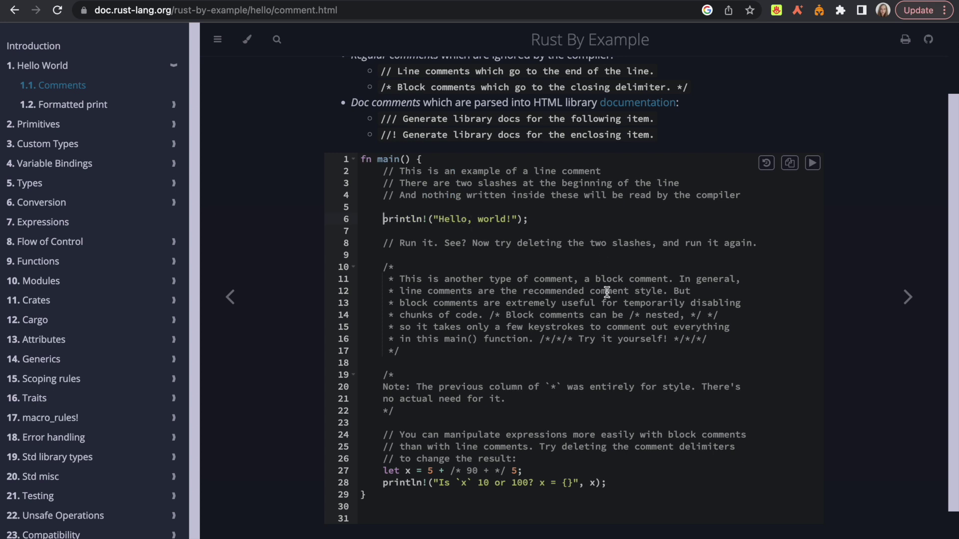
{"action": "scroll", "coordinate": [505, 279], "scroll_direction": "down", "scroll_amount": 1}
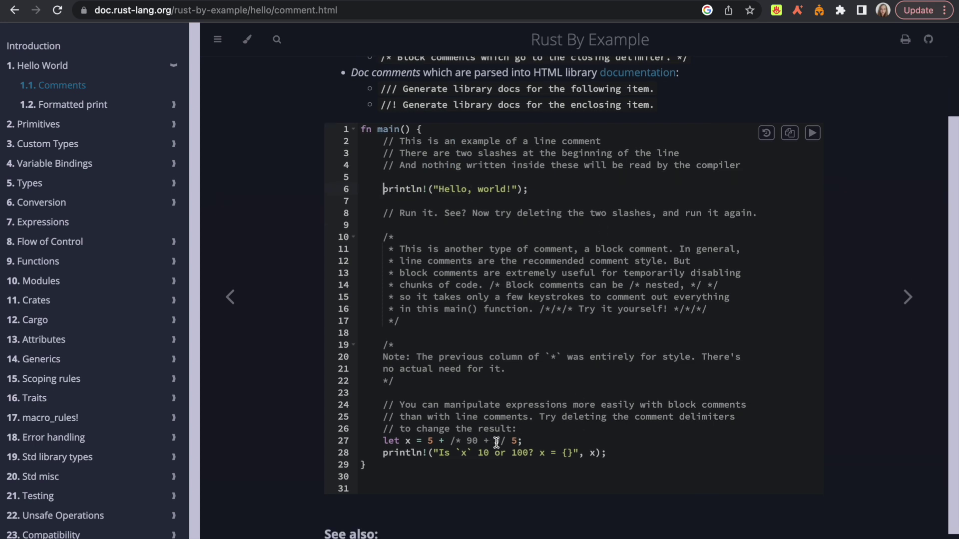
{"action": "left_click", "coordinate": [511, 441]}
{"action": "key", "text": "BackSpace"}
{"action": "key", "text": "BackSpace"}
{"action": "key", "text": "BackSpace"}
{"action": "left_click", "coordinate": [450, 441]}
{"action": "key", "text": "BackSpace"}
{"action": "key", "text": "BackSpace"}
{"action": "key", "text": "BackSpace"}
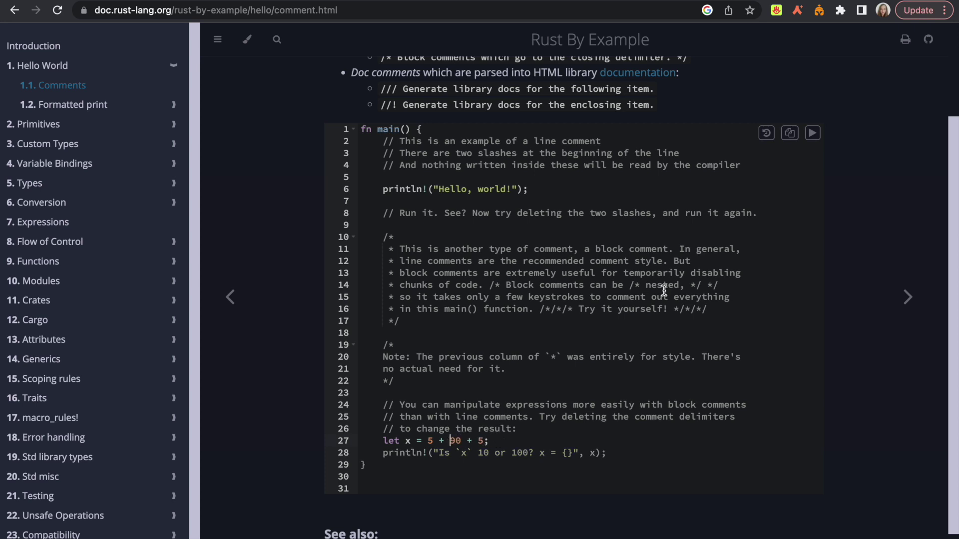
{"action": "left_click", "coordinate": [813, 133]}
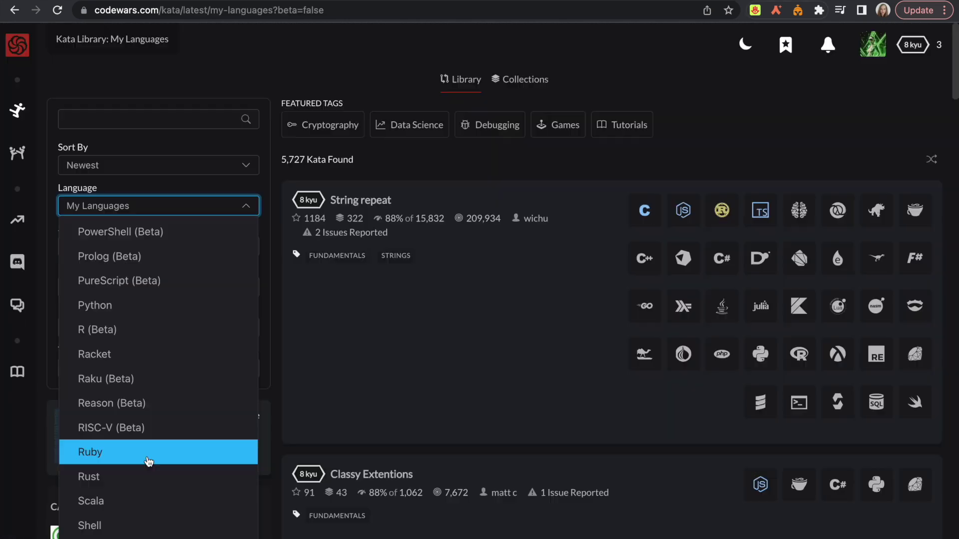
Step: Filter the kata library by language Rust and difficulty 8 kyu, yielding 129 kata
{"action": "left_click", "coordinate": [147, 475]}
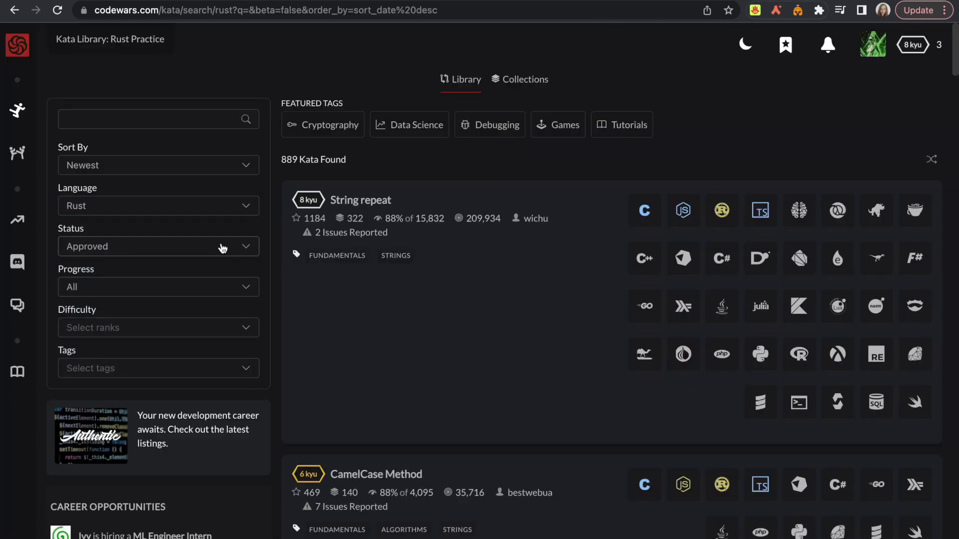
{"action": "left_click", "coordinate": [221, 289]}
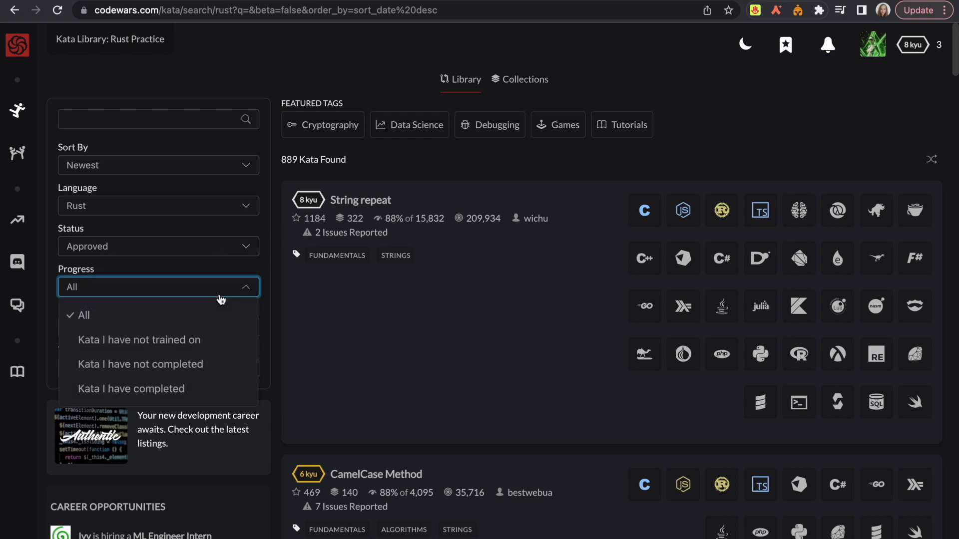
{"action": "left_click", "coordinate": [221, 299]}
{"action": "left_click", "coordinate": [221, 330]}
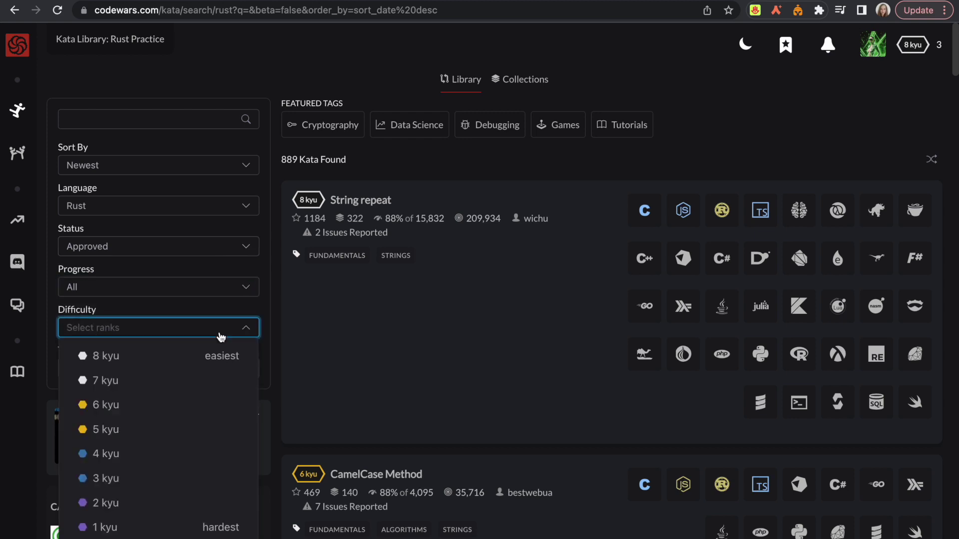
{"action": "left_click", "coordinate": [220, 358]}
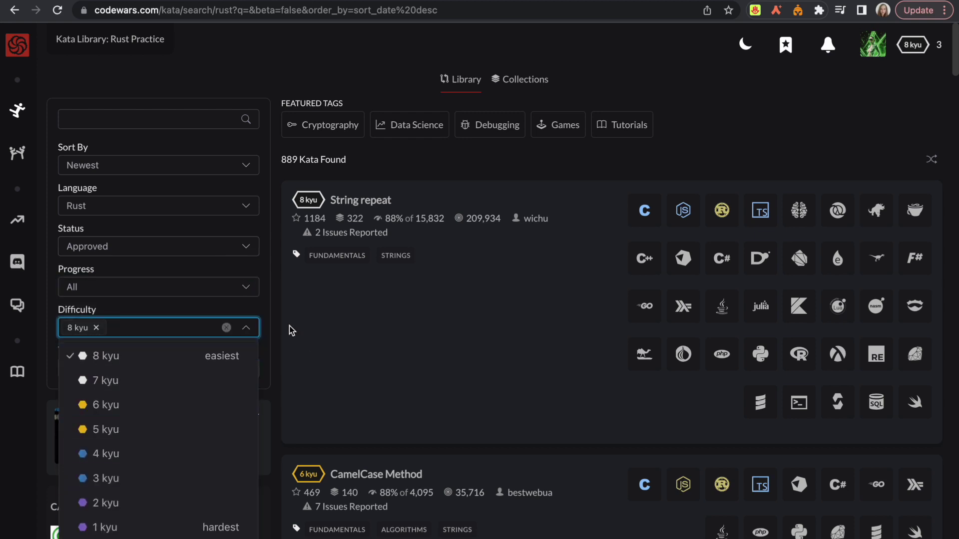
{"action": "left_click", "coordinate": [294, 332]}
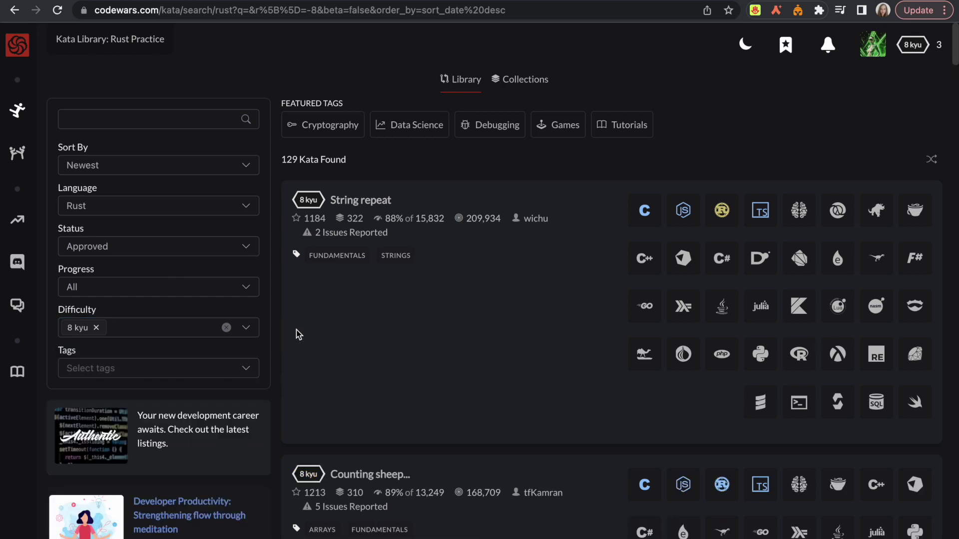
{"action": "scroll", "coordinate": [299, 335], "scroll_direction": "down", "scroll_amount": 2}
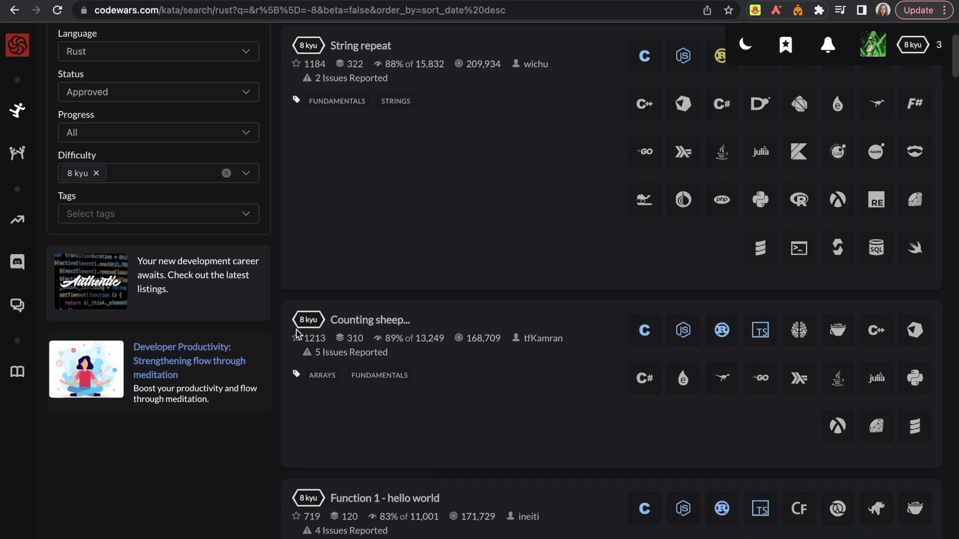
{"action": "scroll", "coordinate": [298, 335], "scroll_direction": "up", "scroll_amount": 2}
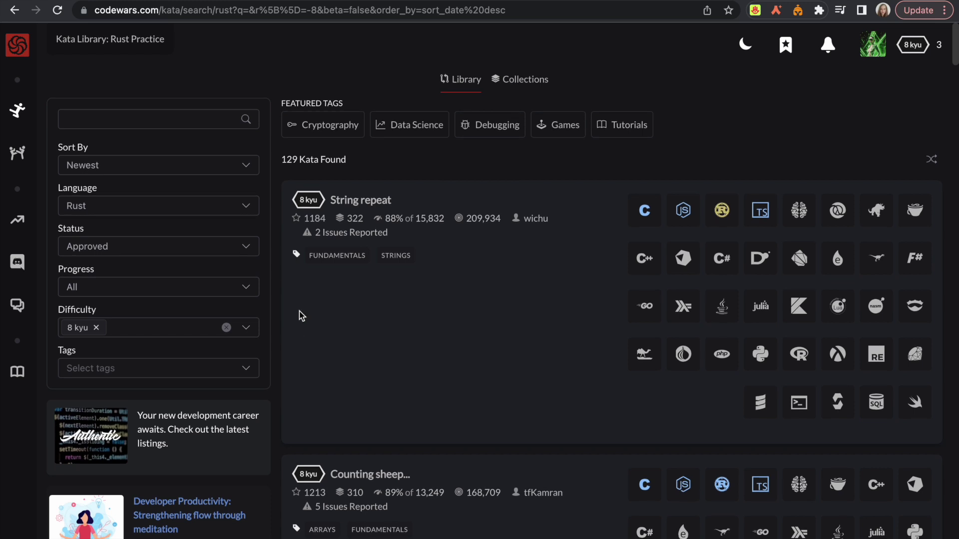
Step: Open the String repeat kata, returning to it after briefly moving to the next kata
{"action": "left_click", "coordinate": [388, 210]}
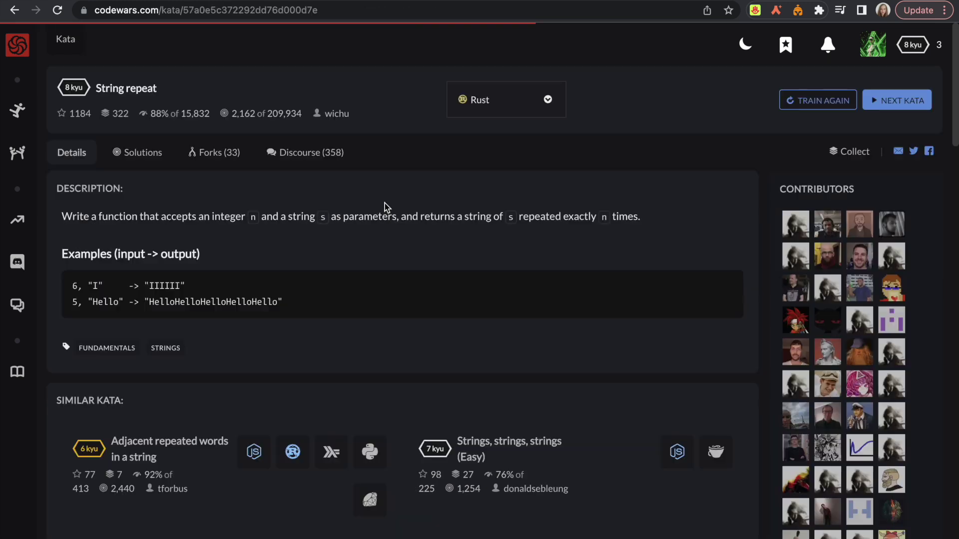
{"action": "scroll", "coordinate": [570, 186], "scroll_direction": "down", "scroll_amount": 1}
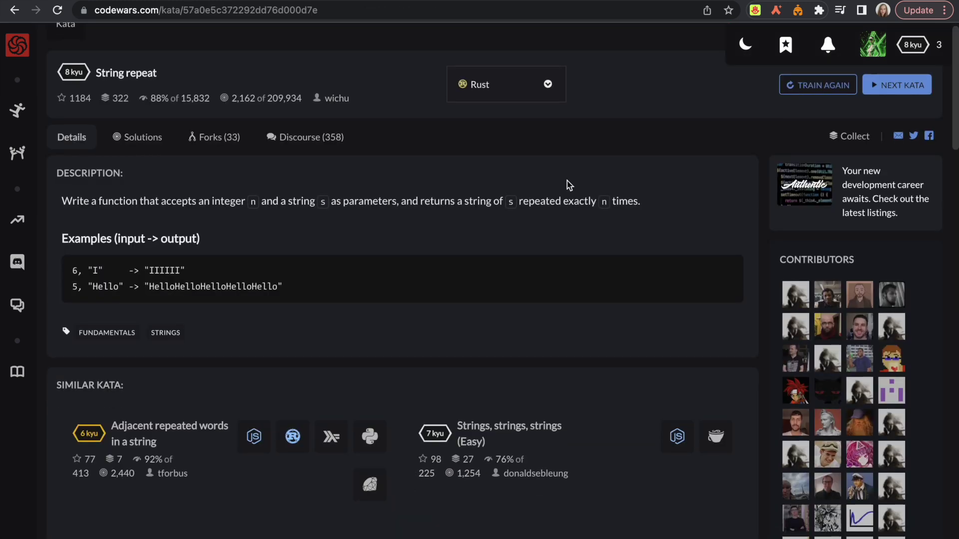
{"action": "left_click", "coordinate": [882, 90]}
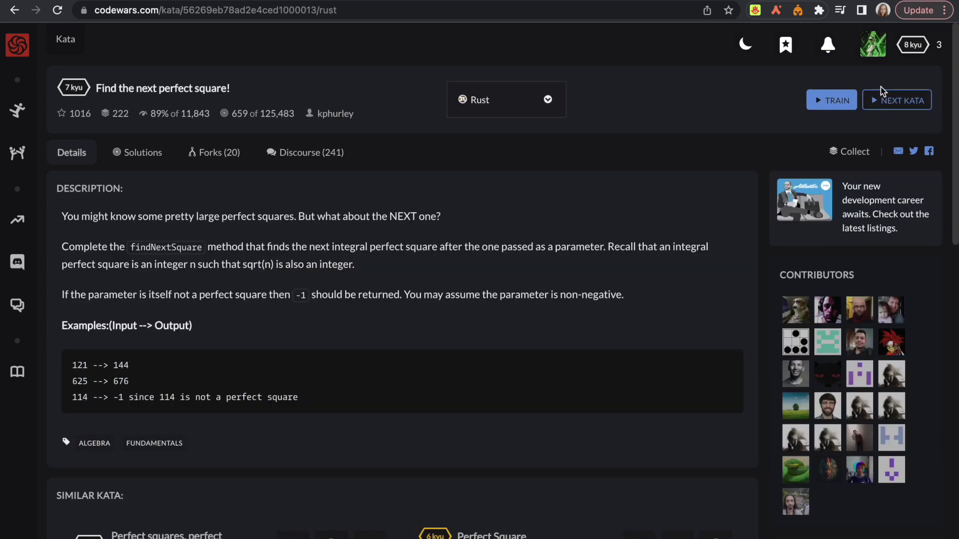
{"action": "mouse_move", "coordinate": [15, 16]}
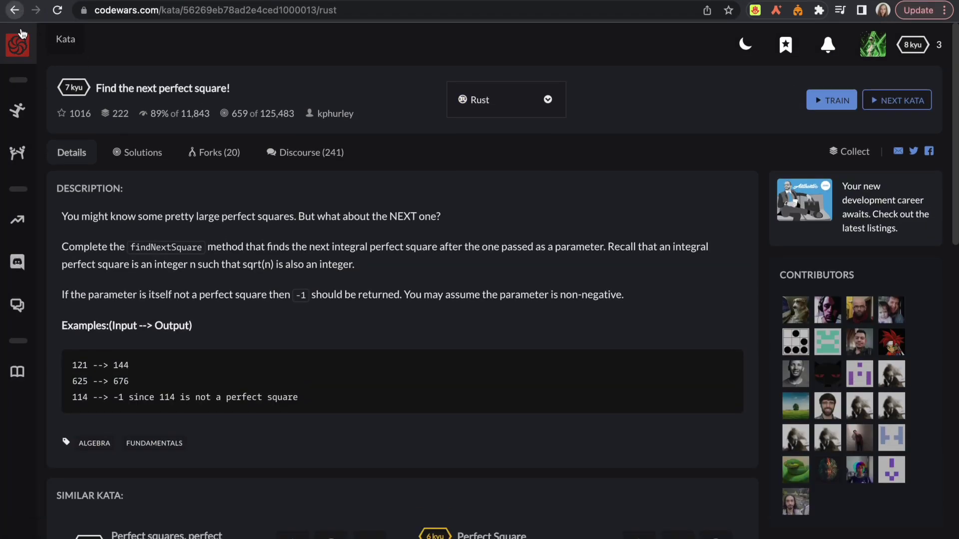
{"action": "mouse_move", "coordinate": [23, 33]}
{"action": "left_click", "coordinate": [13, 11]}
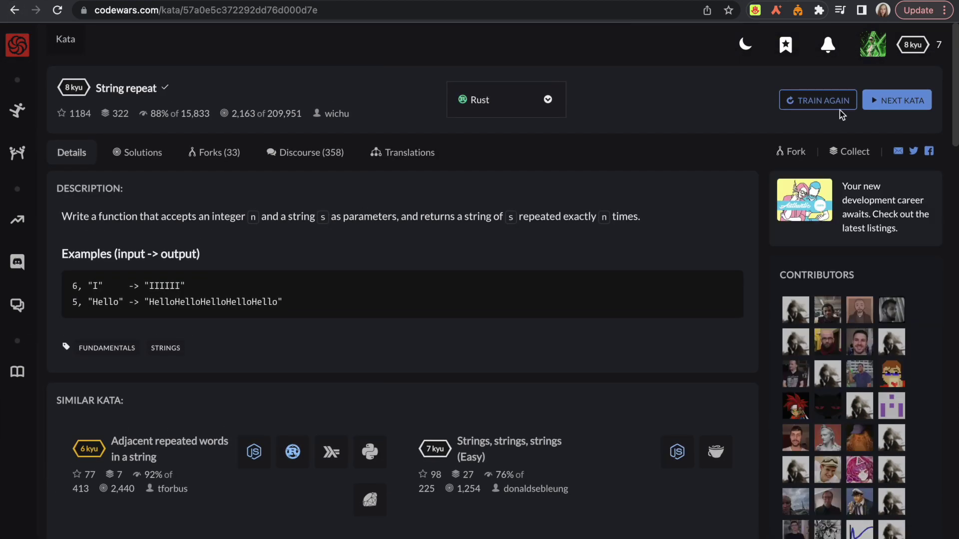
Step: Train String repeat in Rust, correct the variable to src in src.repeat(count), and rerun the sample tests
{"action": "left_click", "coordinate": [840, 110]}
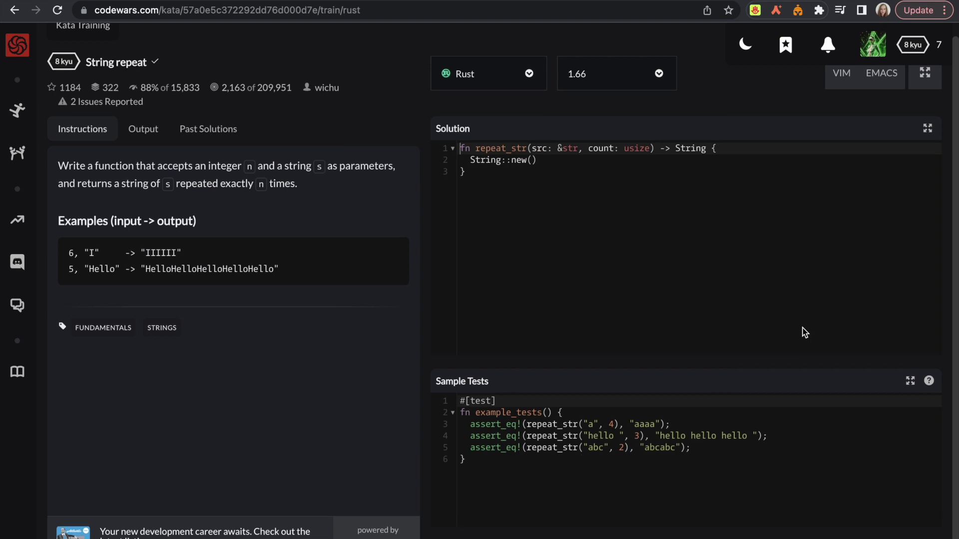
{"action": "left_click", "coordinate": [570, 163]}
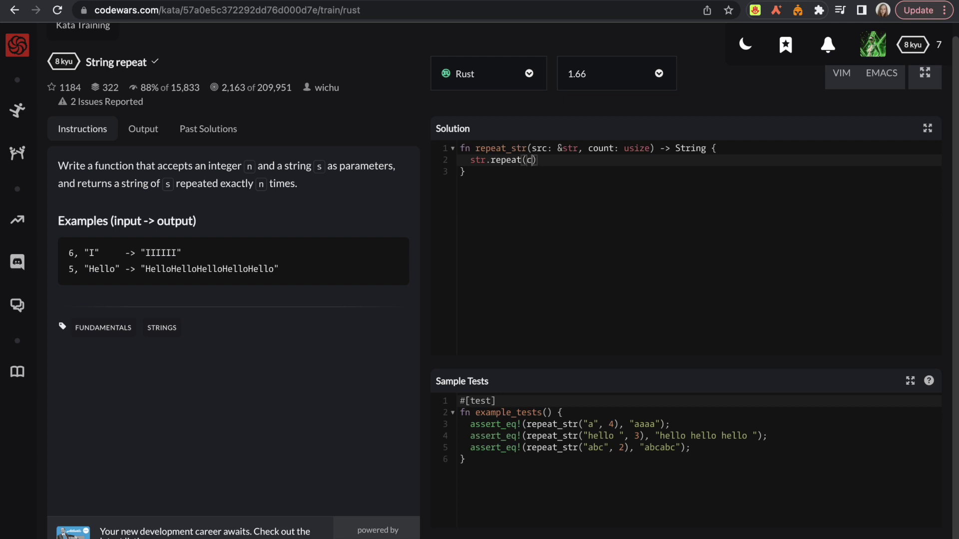
{"action": "key", "text": "super+apostrophe"}
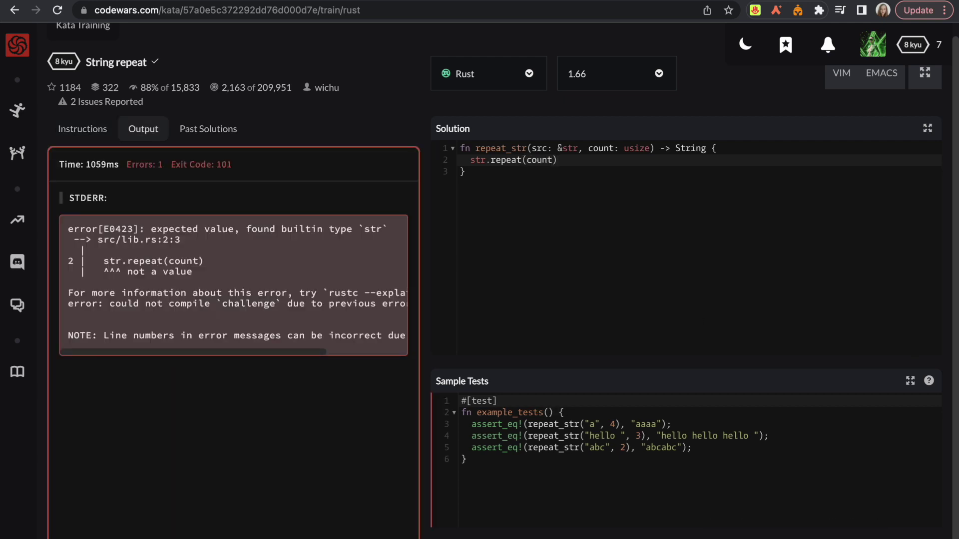
{"action": "double_click", "coordinate": [478, 160]}
{"action": "type", "text": "src"}
{"action": "key", "text": "super+apostrophe"}
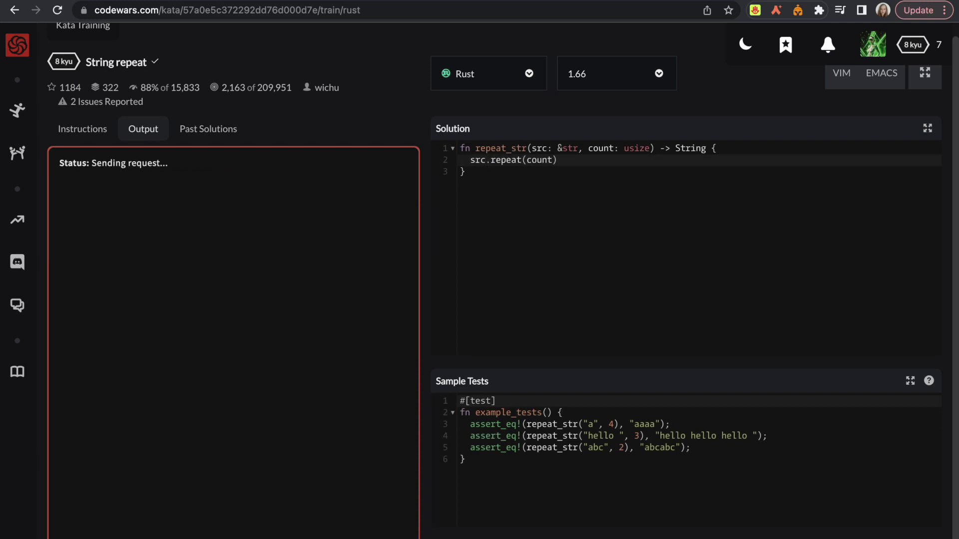
{"action": "key", "text": "super+apostrophe"}
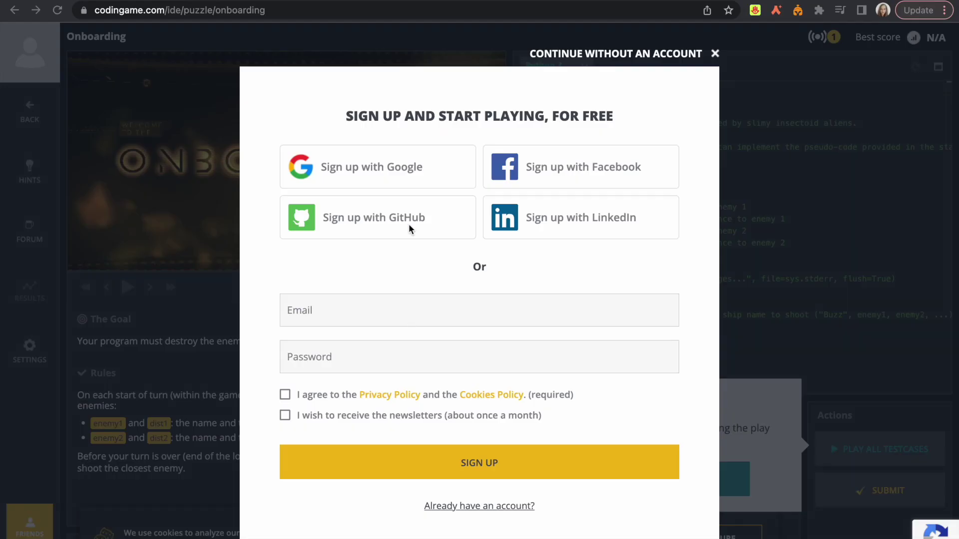
Step: Create a CodinGame account via GitHub and choose Rust in the onboarding tutorial
{"action": "left_click", "coordinate": [338, 220]}
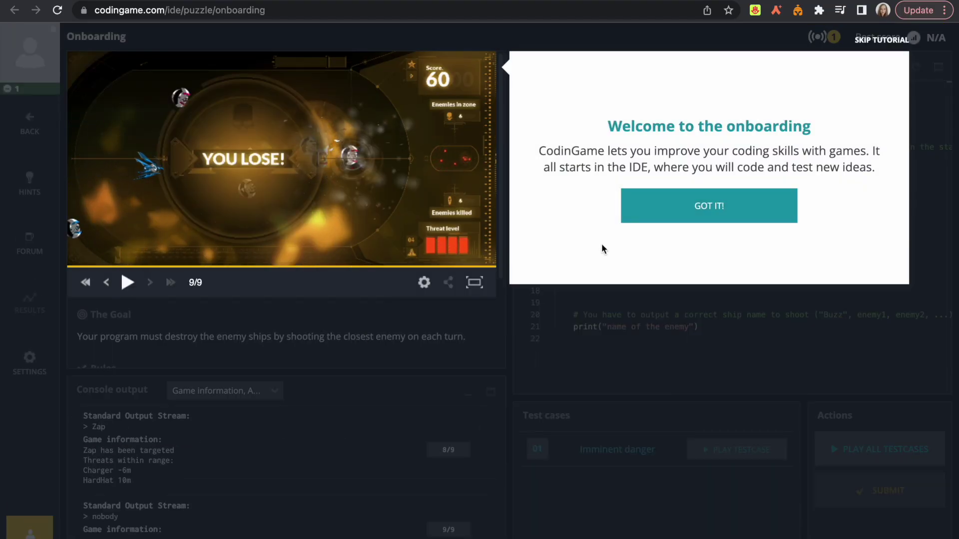
{"action": "left_click", "coordinate": [710, 206]}
{"action": "left_click", "coordinate": [658, 441]}
{"action": "scroll", "coordinate": [563, 216], "scroll_direction": "down", "scroll_amount": 5}
{"action": "left_click", "coordinate": [570, 182]}
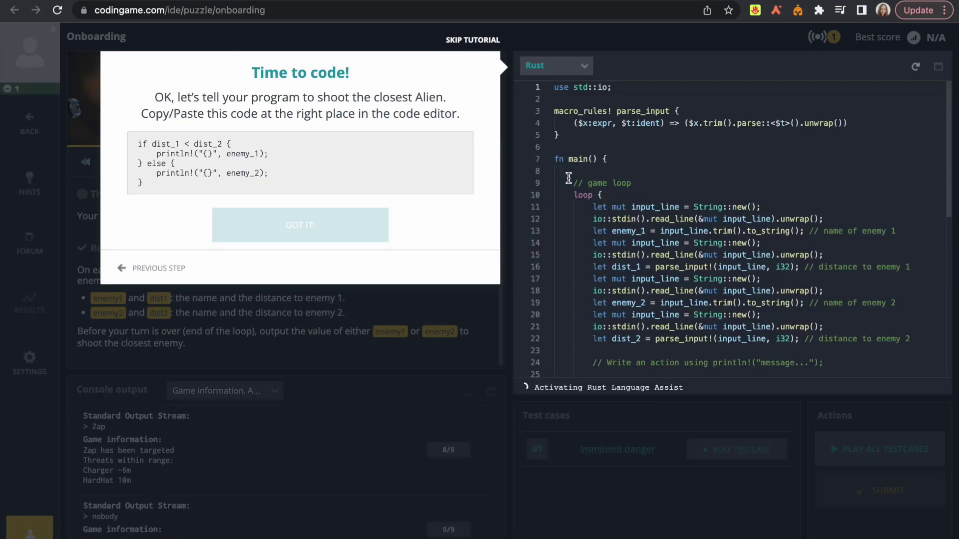
{"action": "left_click", "coordinate": [328, 172]}
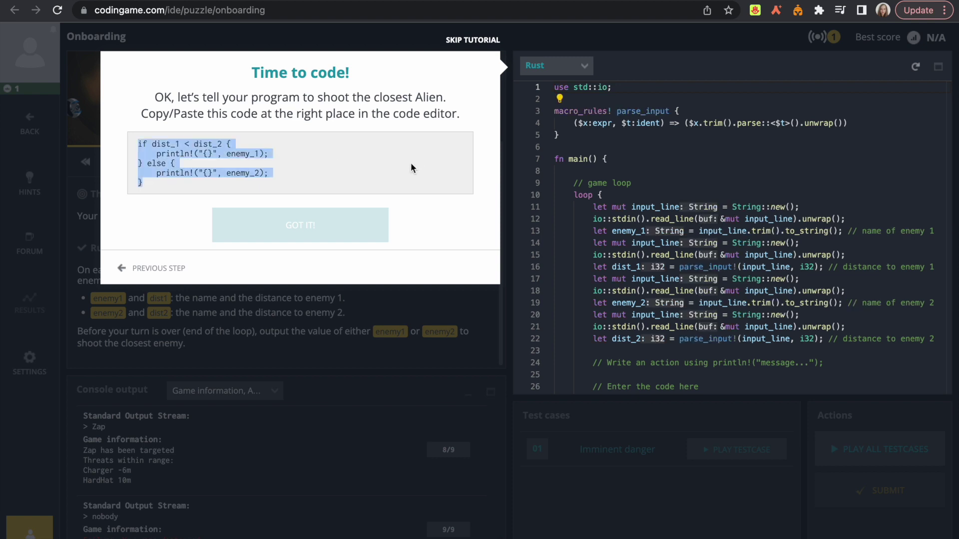
Step: Join a Clash of Code match
{"action": "scroll", "coordinate": [643, 161], "scroll_direction": "down", "scroll_amount": 3}
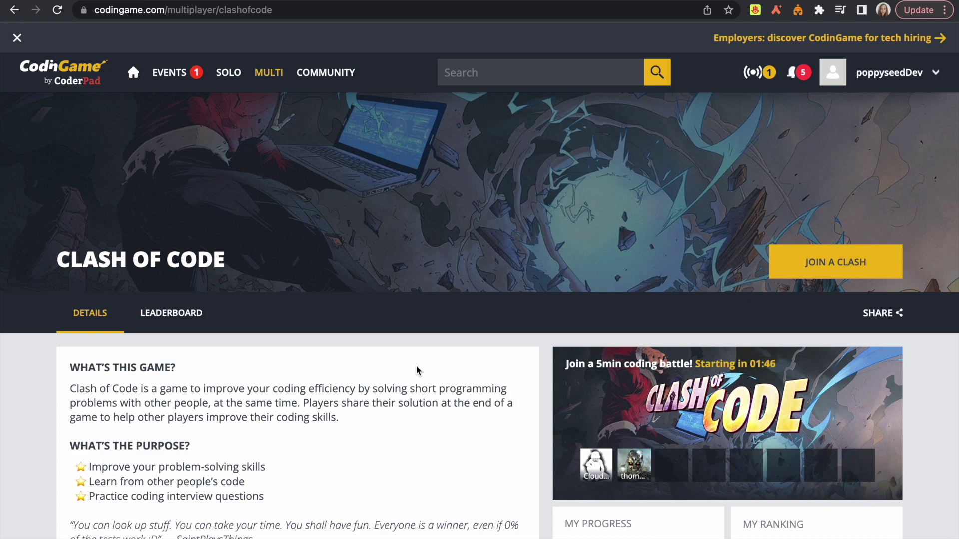
{"action": "scroll", "coordinate": [417, 370], "scroll_direction": "down", "scroll_amount": 10}
{"action": "scroll", "coordinate": [499, 300], "scroll_direction": "up", "scroll_amount": 10}
{"action": "left_click", "coordinate": [849, 262]}
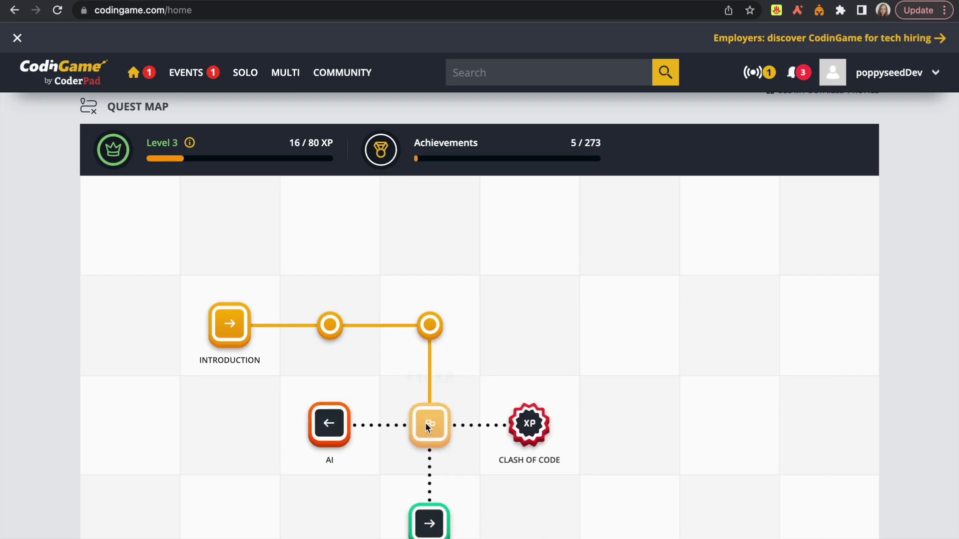
Step: Open the Mad Pod Racing bot tutorial from the quest map
{"action": "scroll", "coordinate": [428, 422], "scroll_direction": "down", "scroll_amount": 5}
{"action": "mouse_move", "coordinate": [339, 220]}
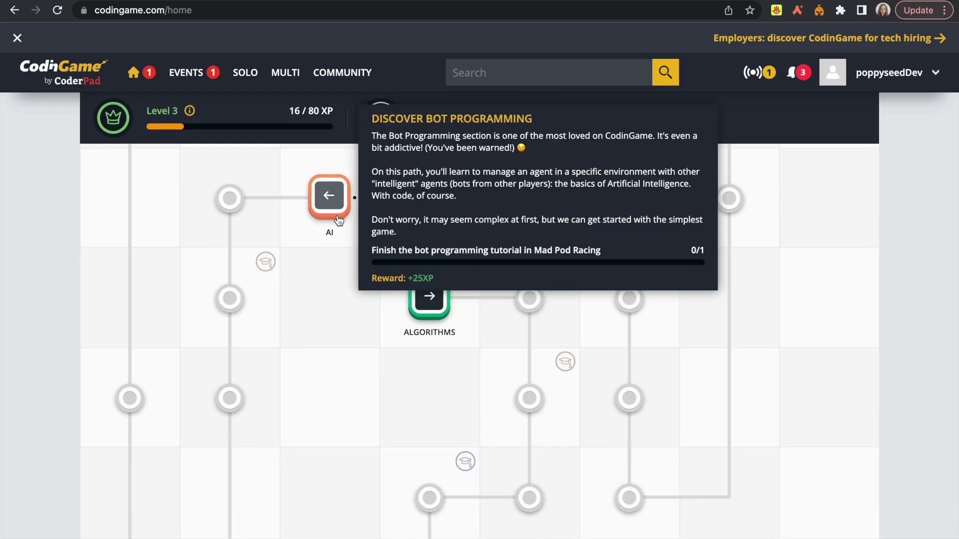
{"action": "scroll", "coordinate": [339, 220], "scroll_direction": "up", "scroll_amount": 3}
{"action": "mouse_move", "coordinate": [528, 325]}
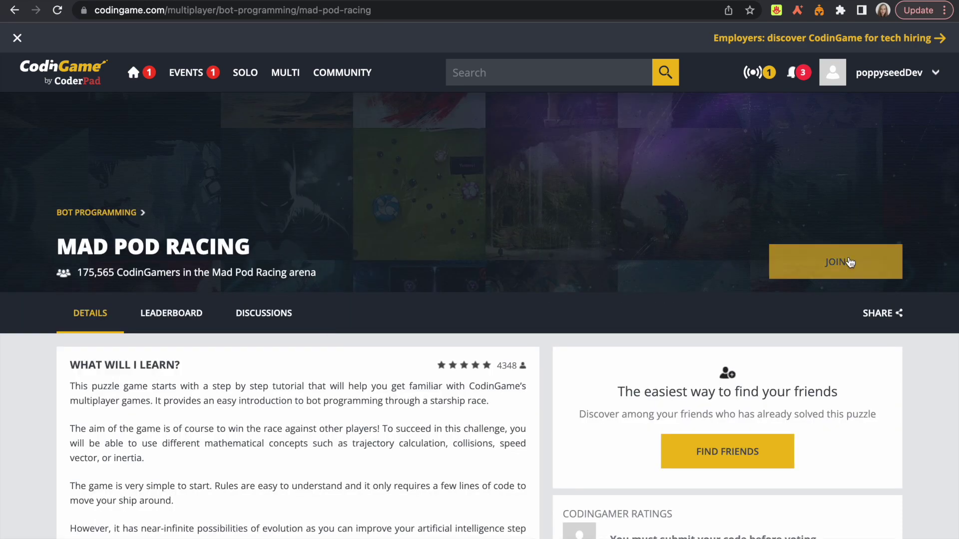
{"action": "left_click", "coordinate": [831, 260]}
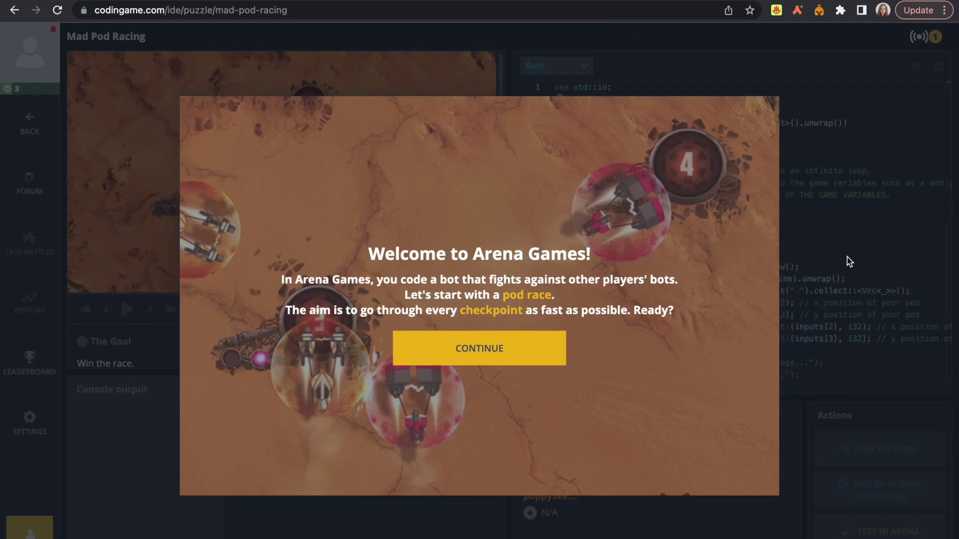
Step: Race the starter code, then add ', thrust' to the pod's output line
{"action": "left_click", "coordinate": [492, 344]}
{"action": "left_click", "coordinate": [897, 449]}
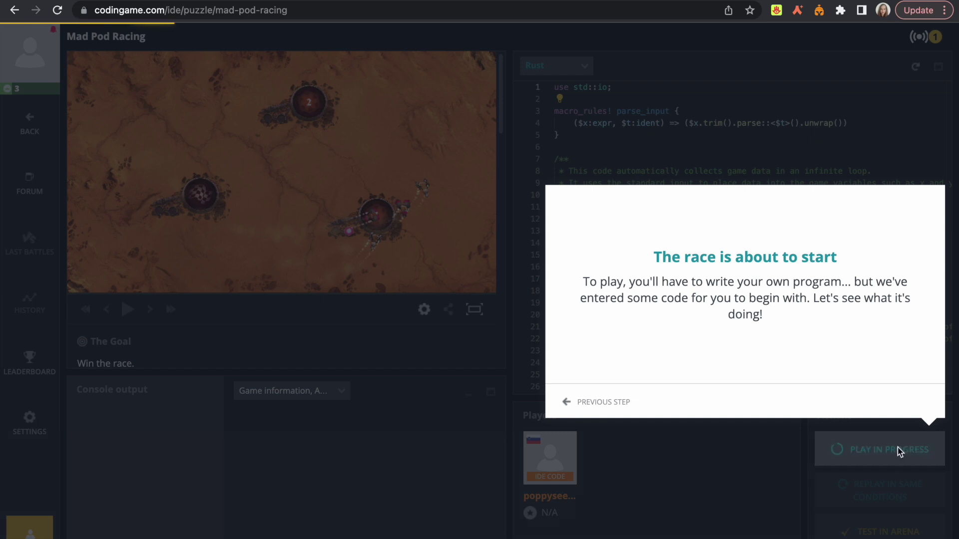
{"action": "left_click", "coordinate": [708, 186]}
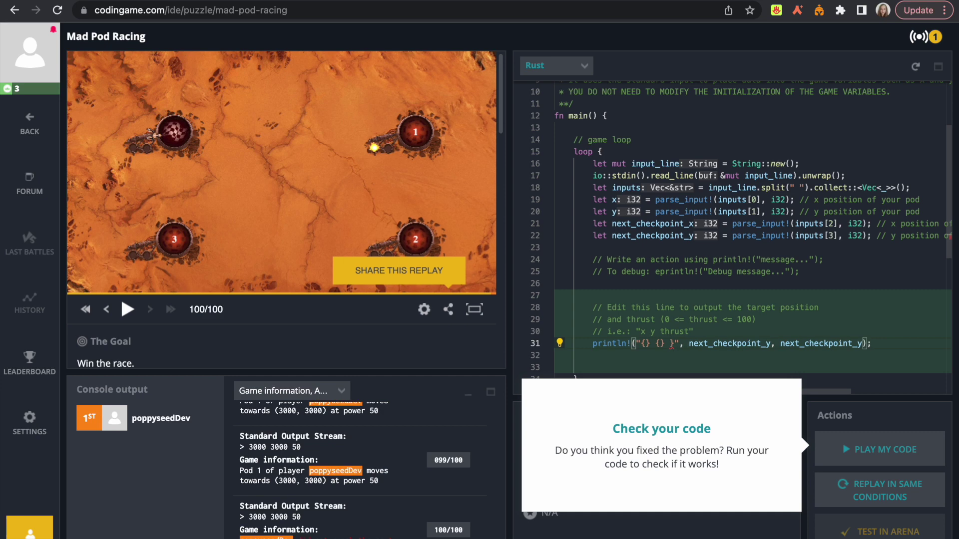
{"action": "type", "text": ", thrust"}
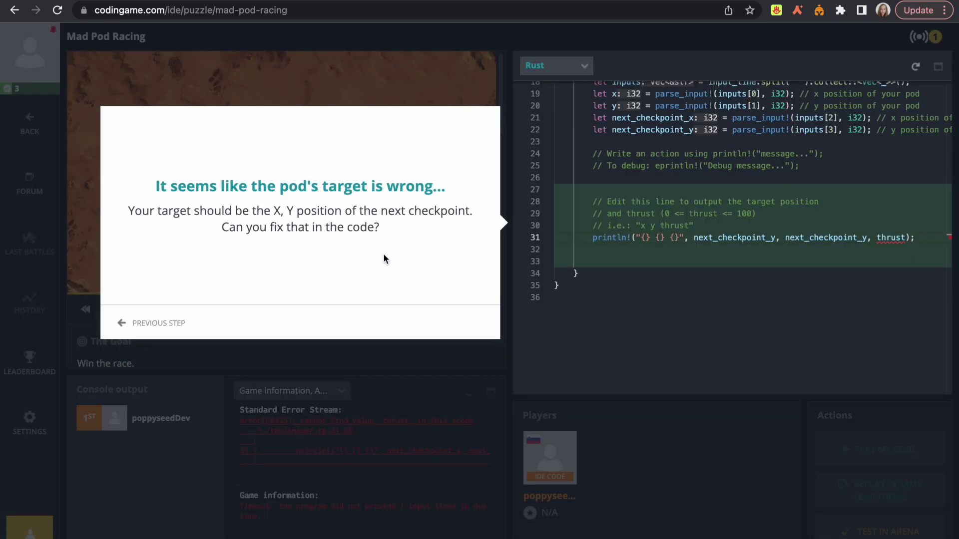
{"action": "scroll", "coordinate": [781, 360], "scroll_direction": "up", "scroll_amount": 2}
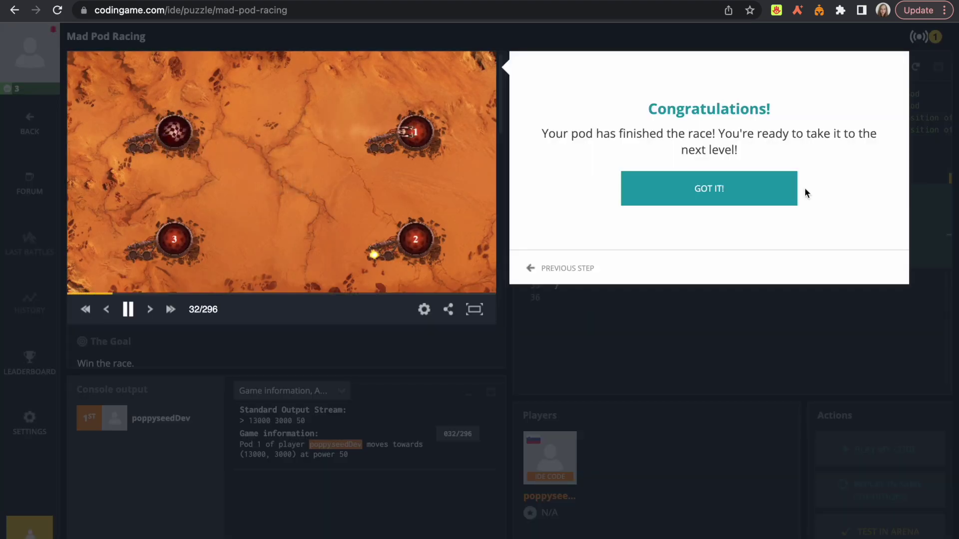
Step: Race the fixed code against Boss 1 and clear the follow-up tips
{"action": "left_click", "coordinate": [792, 188]}
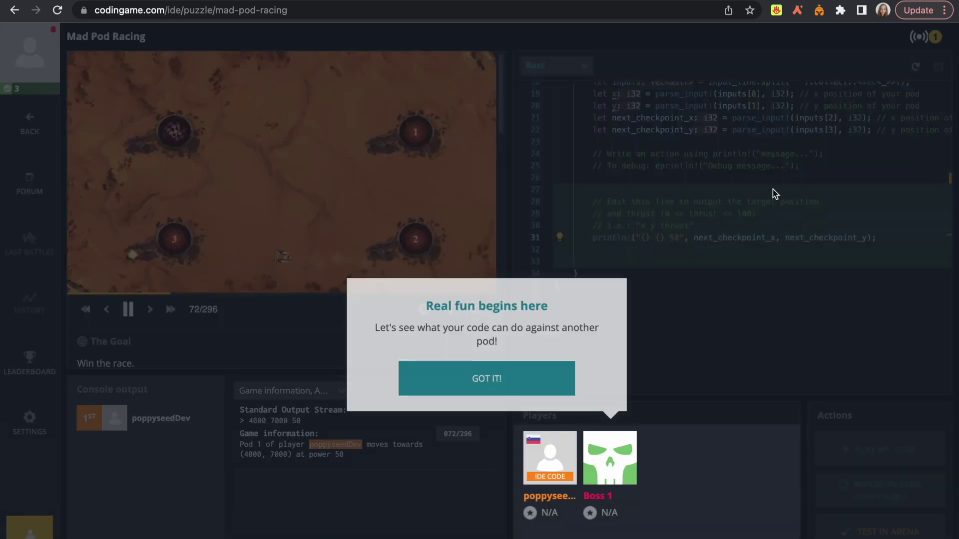
{"action": "left_click", "coordinate": [488, 377]}
{"action": "left_click", "coordinate": [889, 447]}
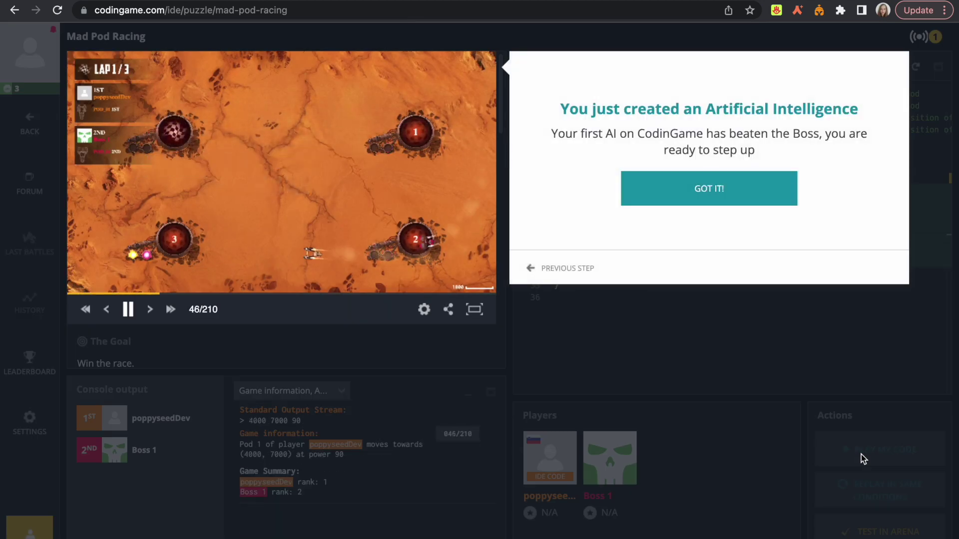
{"action": "left_click", "coordinate": [708, 186]}
{"action": "left_click", "coordinate": [489, 377]}
{"action": "left_click", "coordinate": [792, 216]}
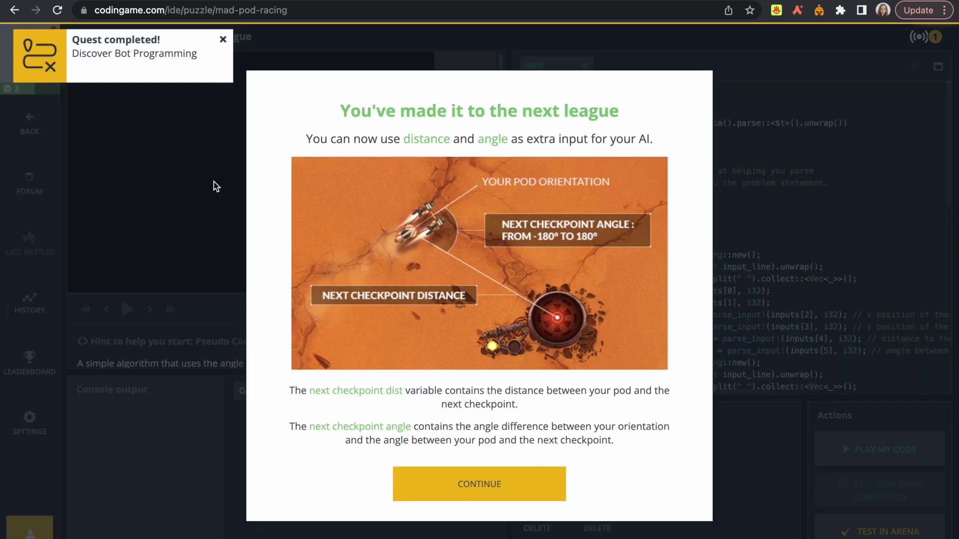
Step: Accept the promotion to Wood 2 League and scroll through the updated statement
{"action": "left_click", "coordinate": [479, 482]}
{"action": "left_click", "coordinate": [718, 252]}
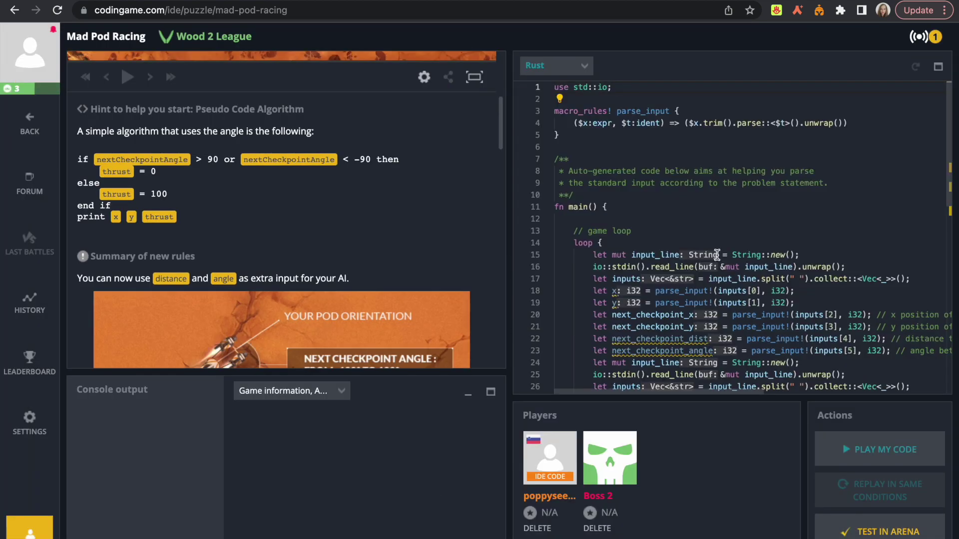
{"action": "scroll", "coordinate": [293, 235], "scroll_direction": "down", "scroll_amount": 5}
{"action": "scroll", "coordinate": [293, 235], "scroll_direction": "up", "scroll_amount": 8}
{"action": "scroll", "coordinate": [294, 235], "scroll_direction": "down", "scroll_amount": 10}
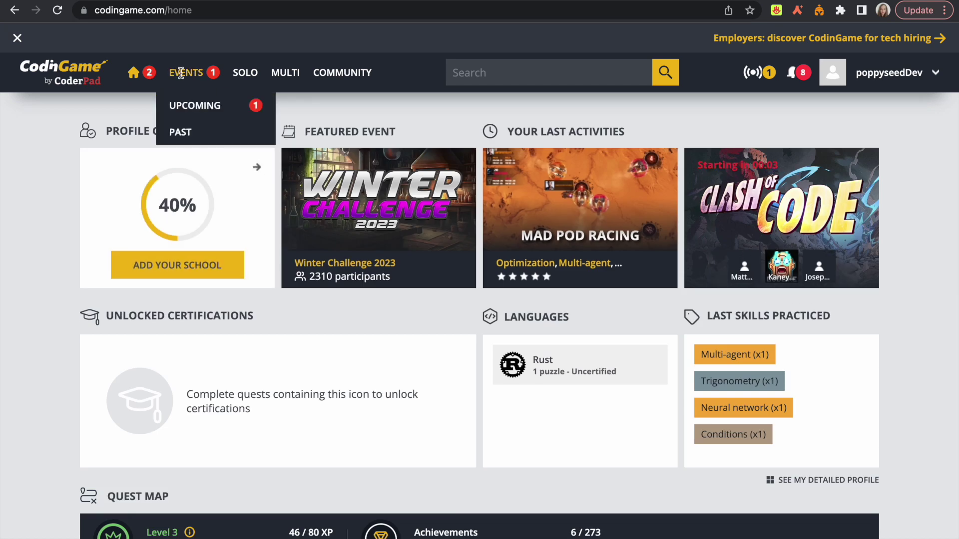
{"action": "scroll", "coordinate": [551, 453], "scroll_direction": "down", "scroll_amount": 10}
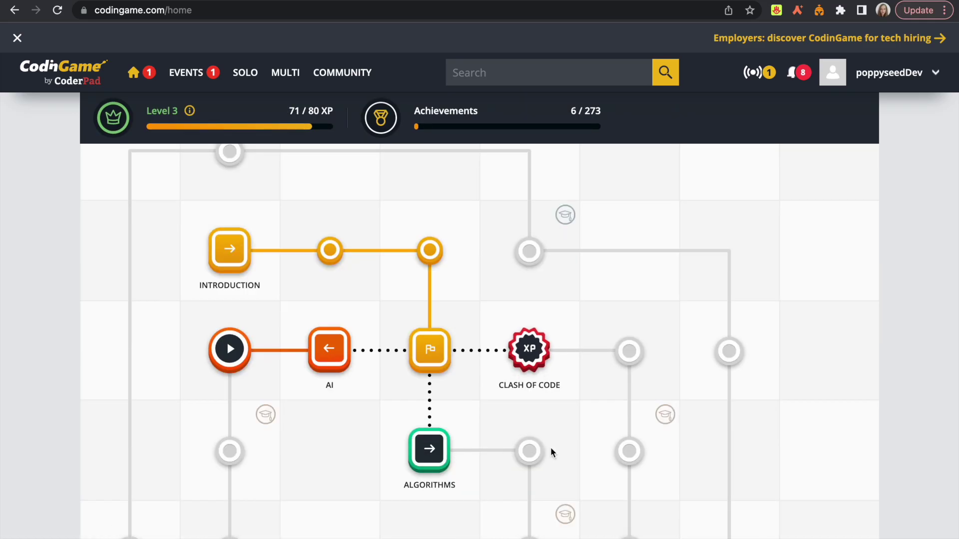
{"action": "scroll", "coordinate": [593, 342], "scroll_direction": "up", "scroll_amount": 2}
{"action": "scroll", "coordinate": [593, 343], "scroll_direction": "down", "scroll_amount": 2}
{"action": "scroll", "coordinate": [305, 255], "scroll_direction": "up", "scroll_amount": 3}
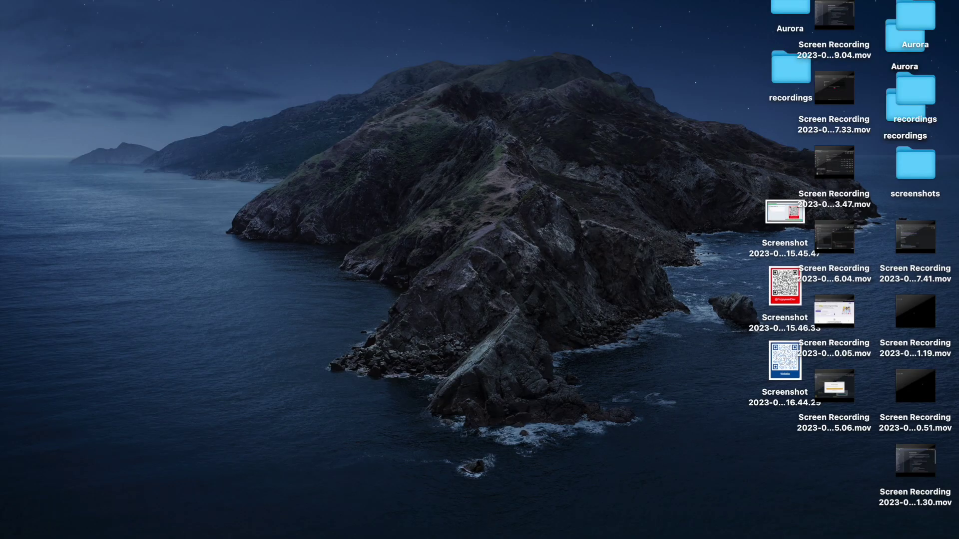